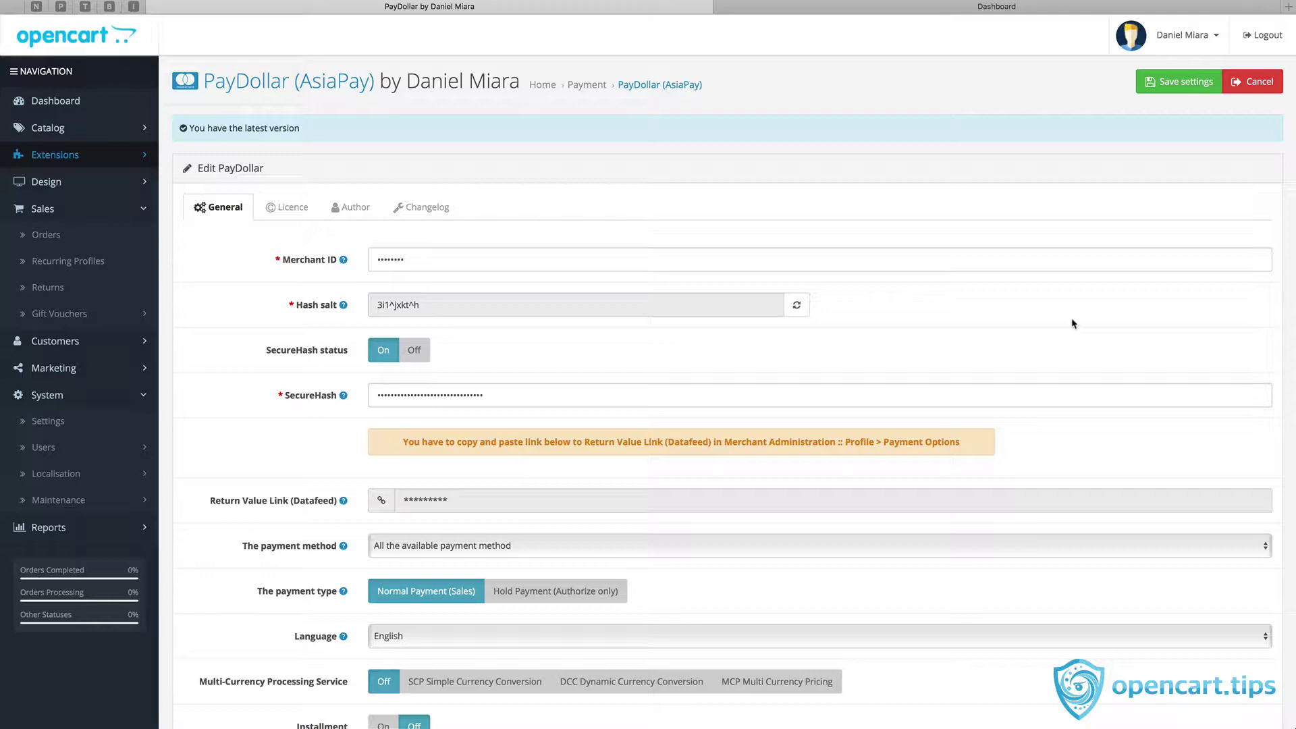
# Regenerate the PayDollar hash salt several times to get a fresh random value.
pyautogui.scroll(-3, 1073, 324)
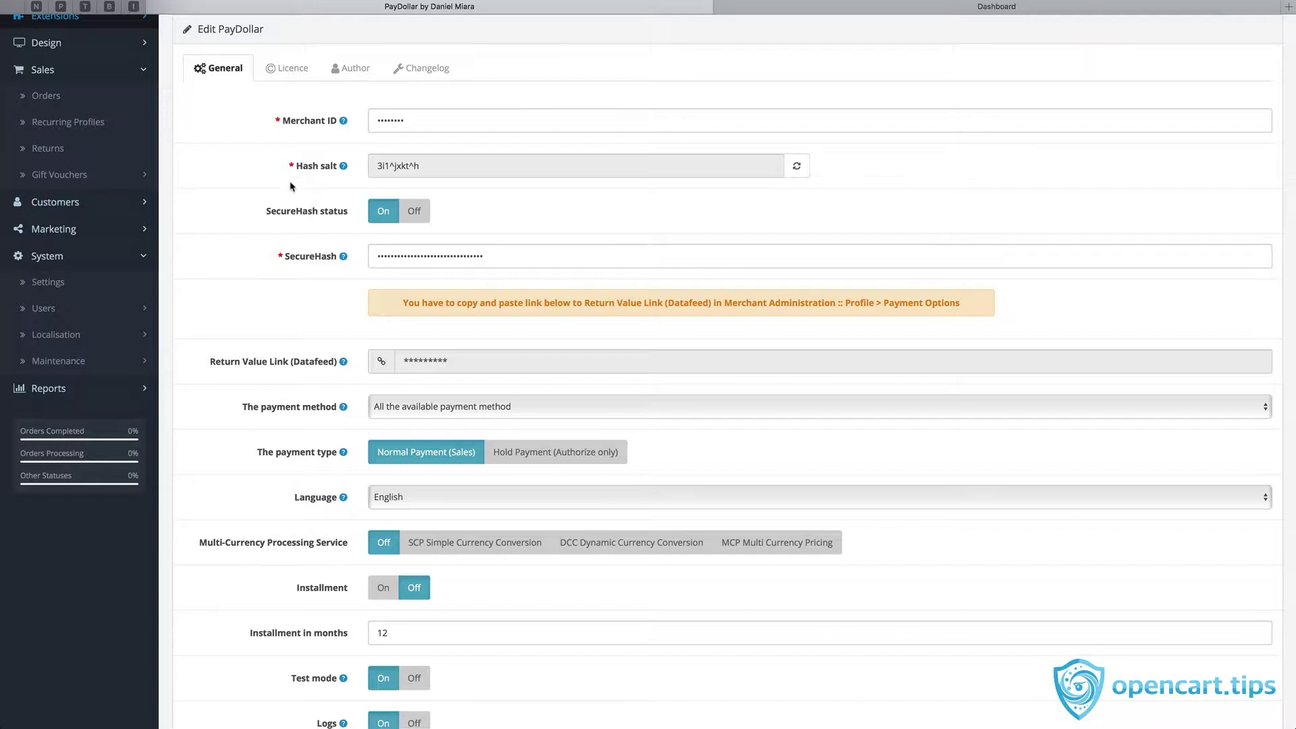
pyautogui.click(797, 168)
pyautogui.click(797, 168)
pyautogui.click(797, 168)
pyautogui.click(797, 168)
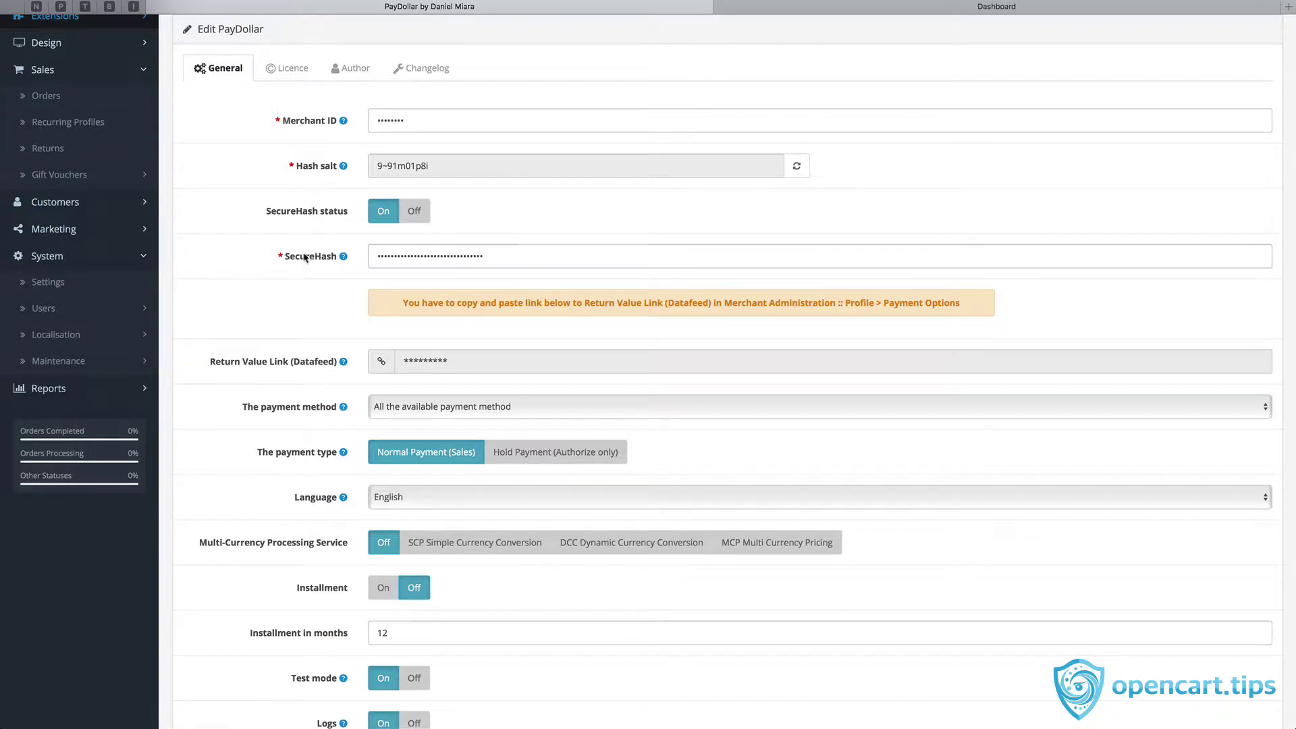
# Copy the Return Value Link (Datafeed) URL to the clipboard and dismiss the confirmation.
pyautogui.scroll(-3, 297, 250)
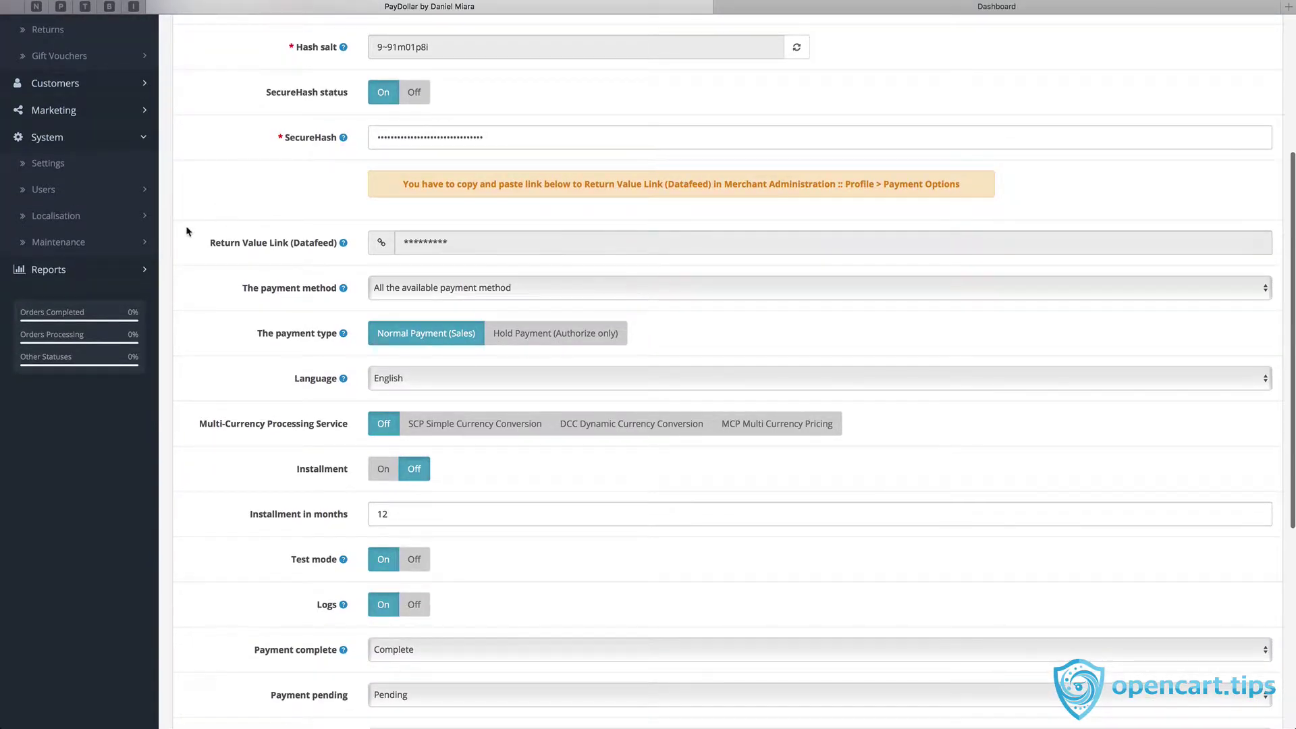
pyautogui.click(472, 245)
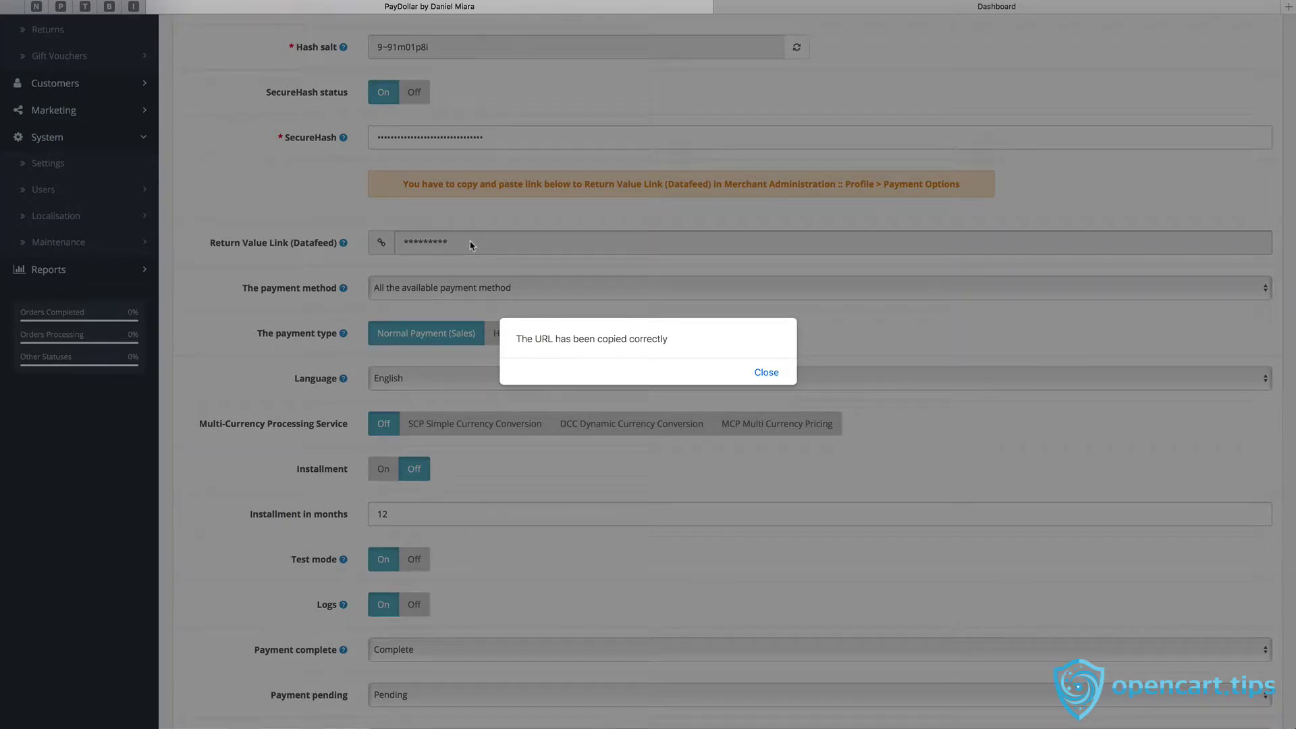
pyautogui.click(765, 372)
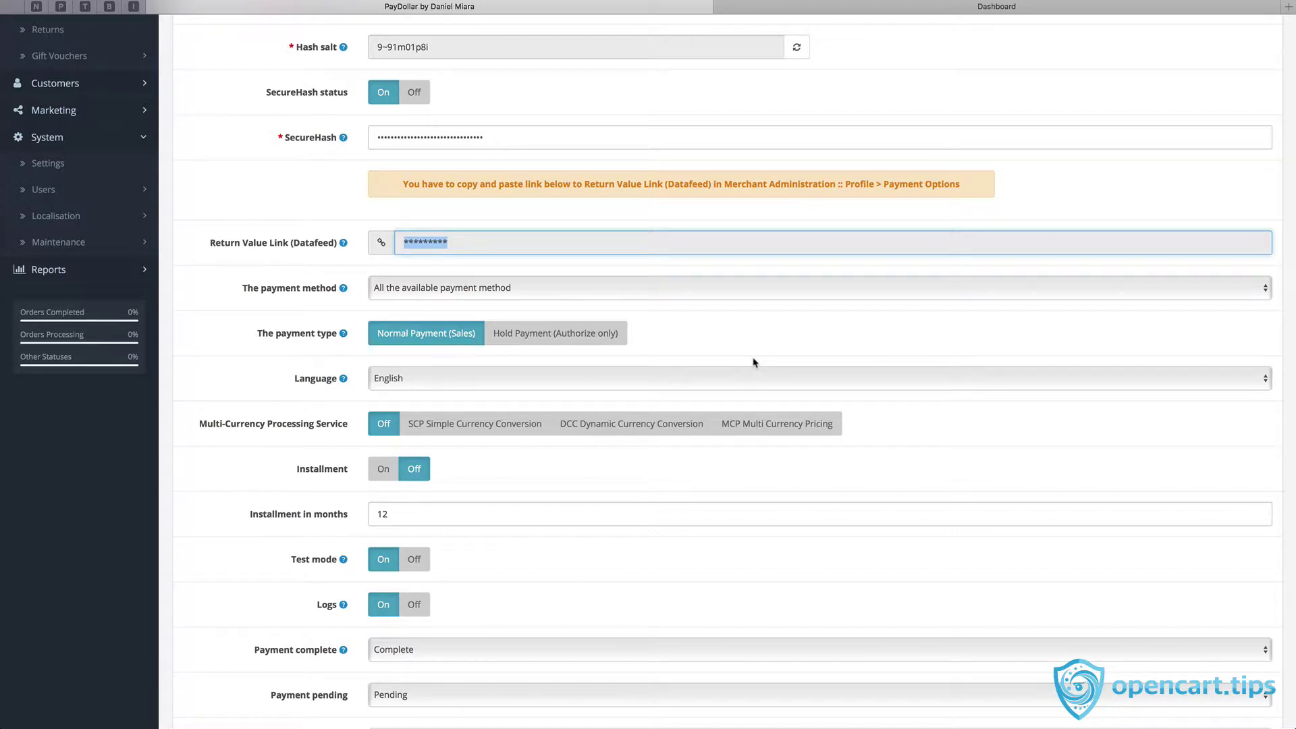
pyautogui.click(653, 196)
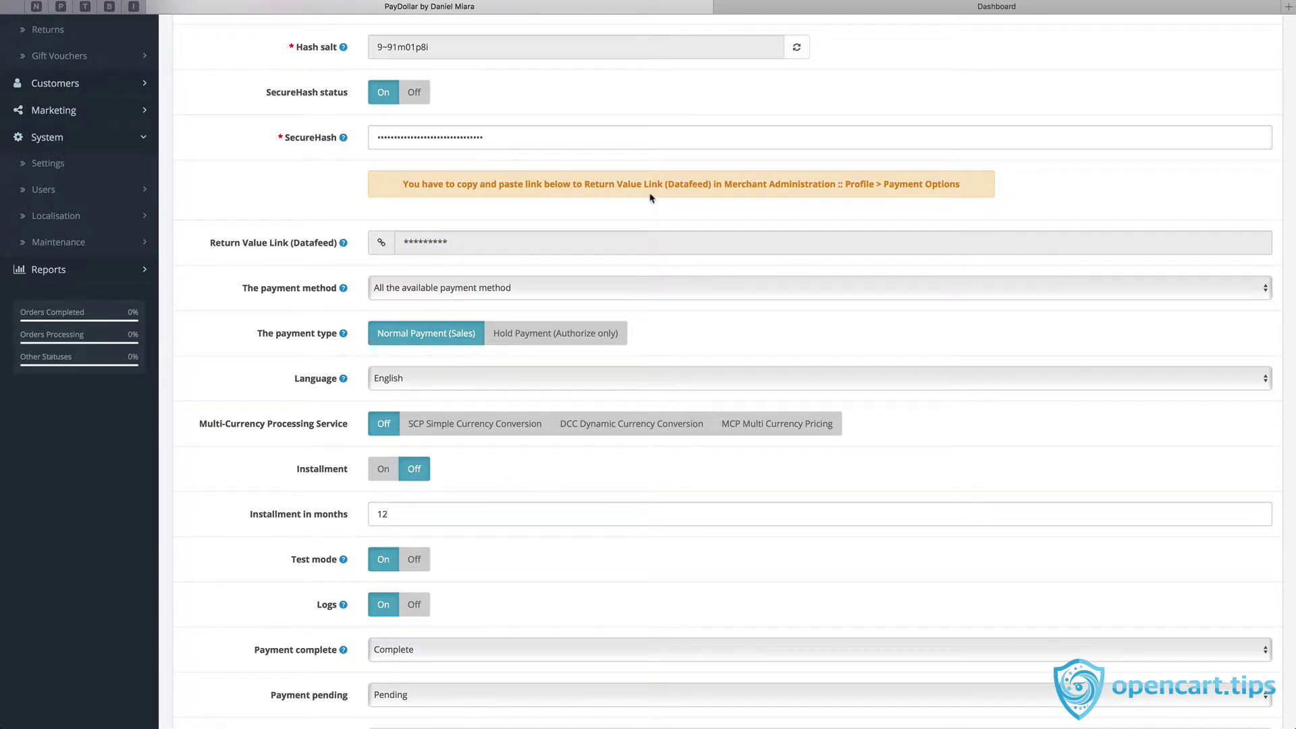
pyautogui.scroll(-2, 279, 314)
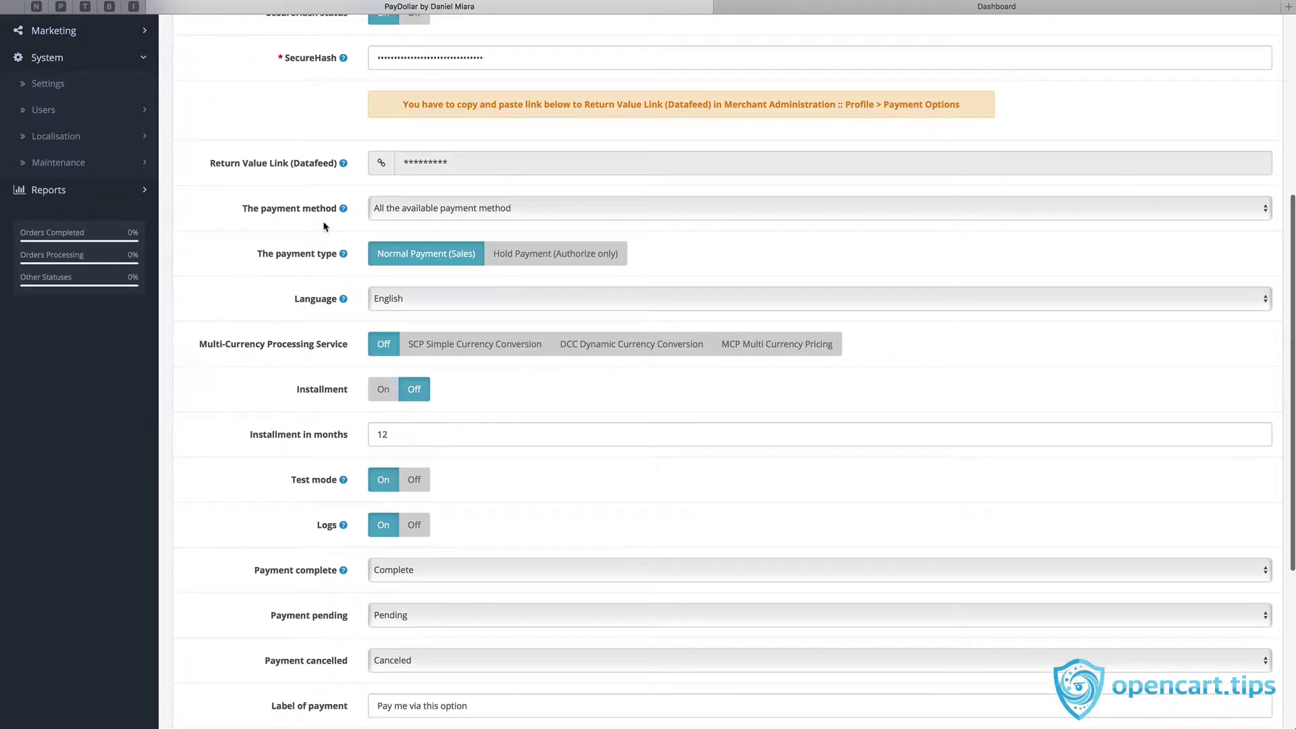
pyautogui.click(427, 210)
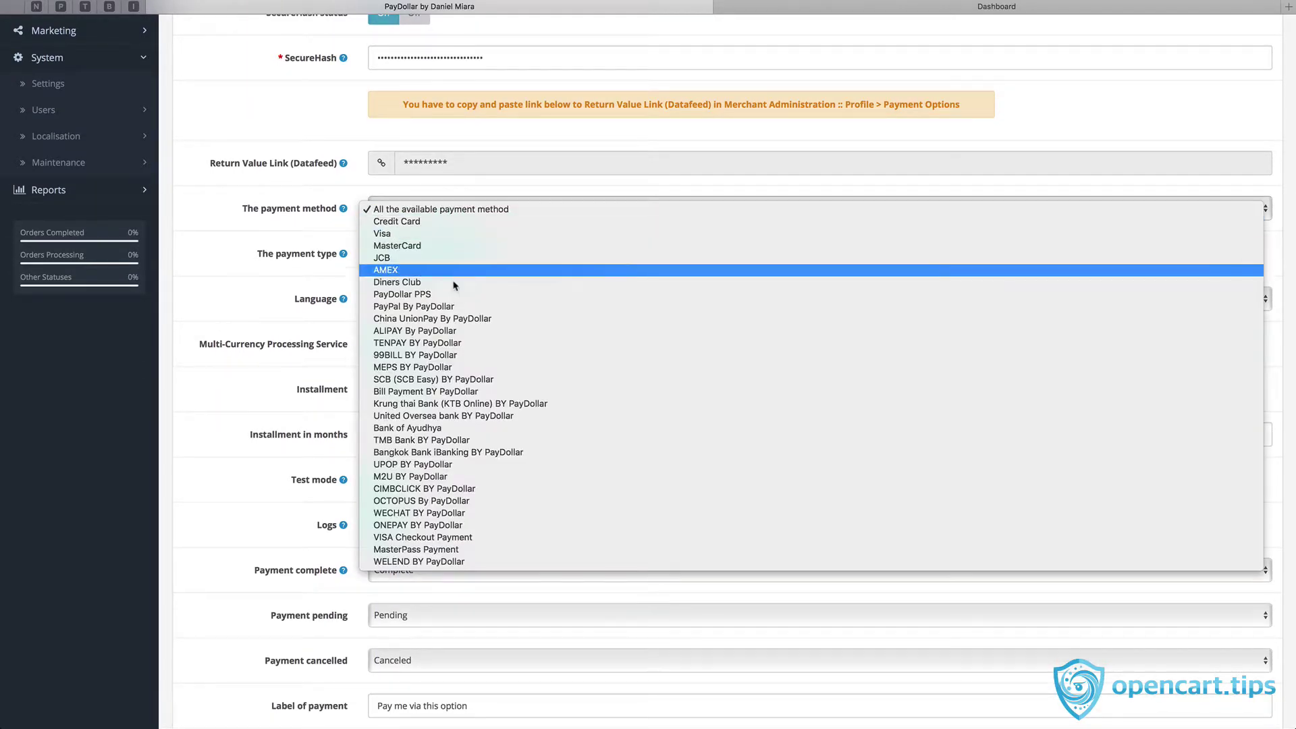
pyautogui.click(268, 243)
pyautogui.scroll(-1, 267, 277)
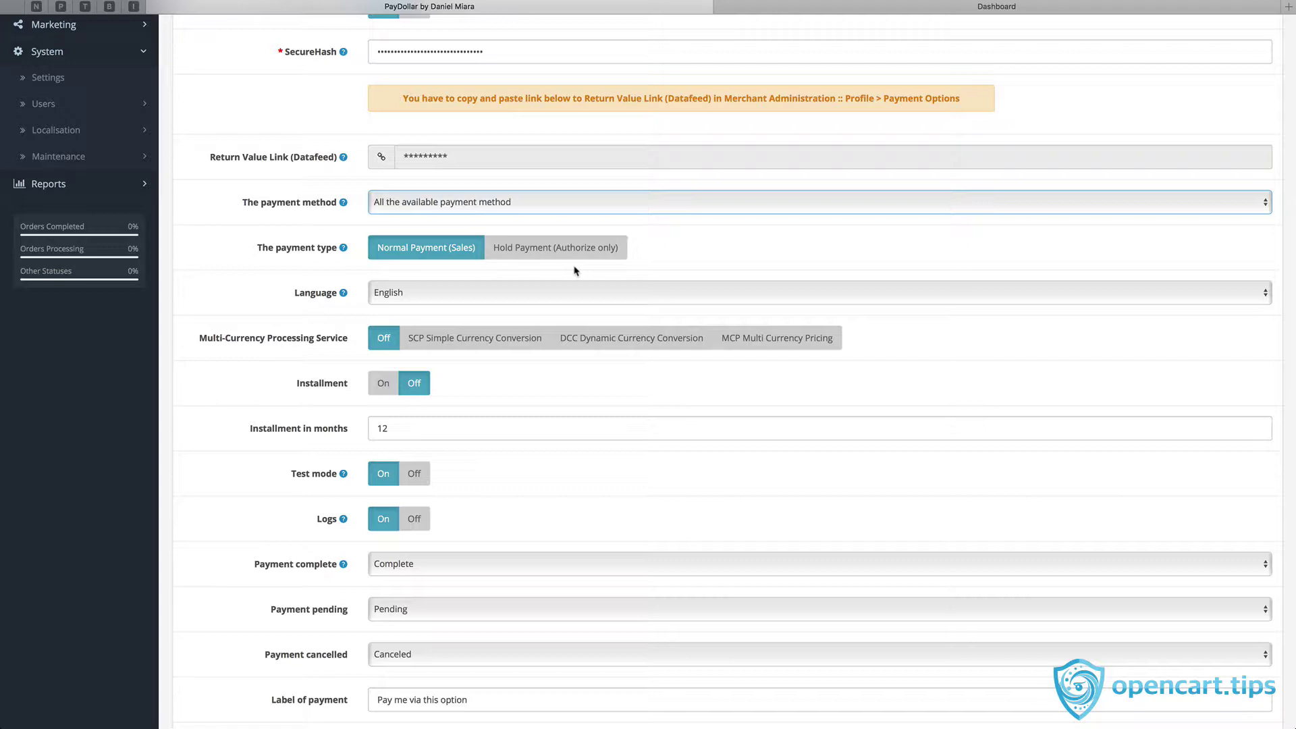
pyautogui.scroll(-2, 234, 304)
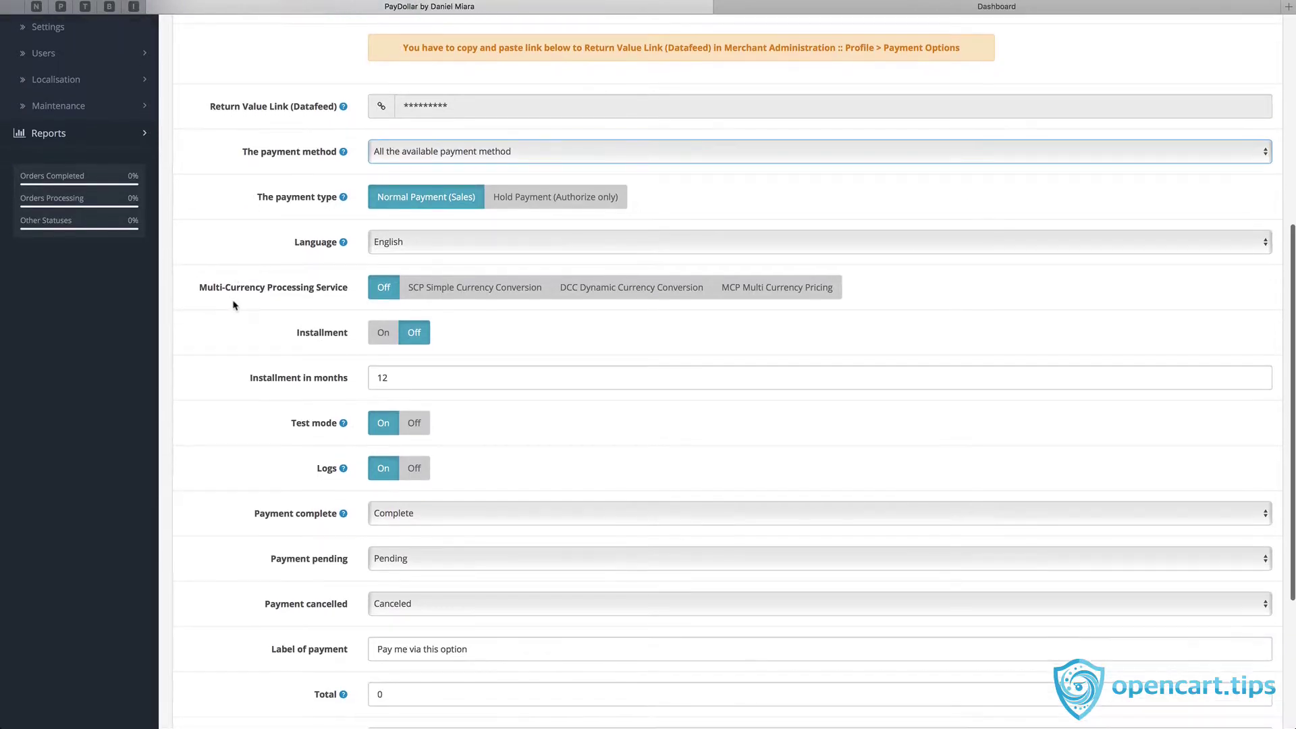
pyautogui.click(417, 244)
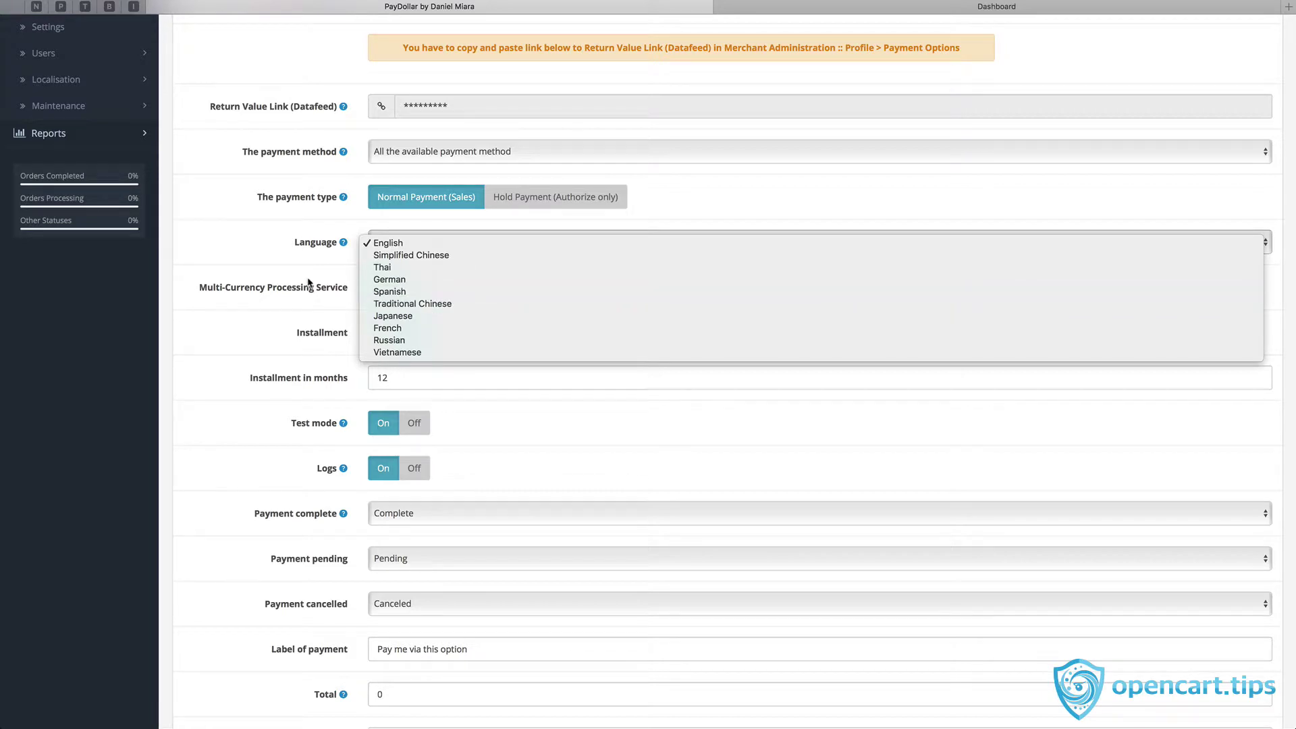
pyautogui.click(239, 259)
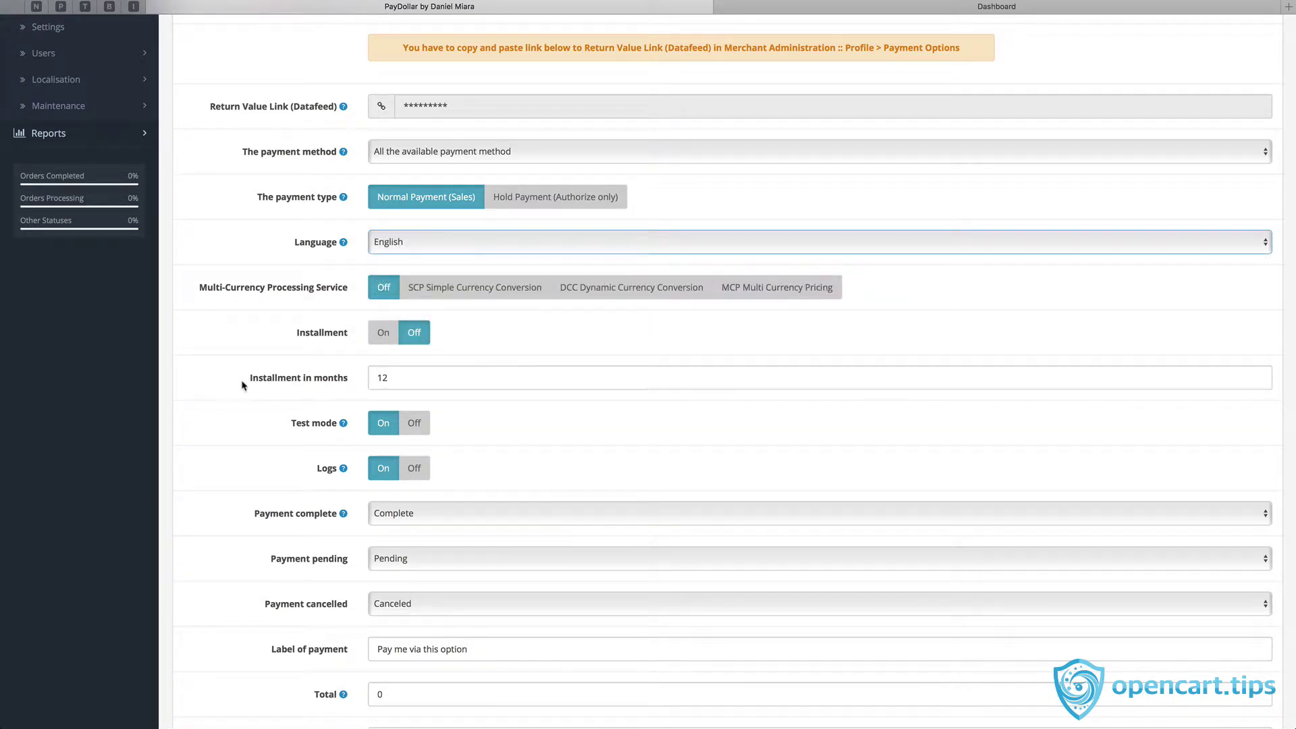
pyautogui.scroll(-2, 243, 385)
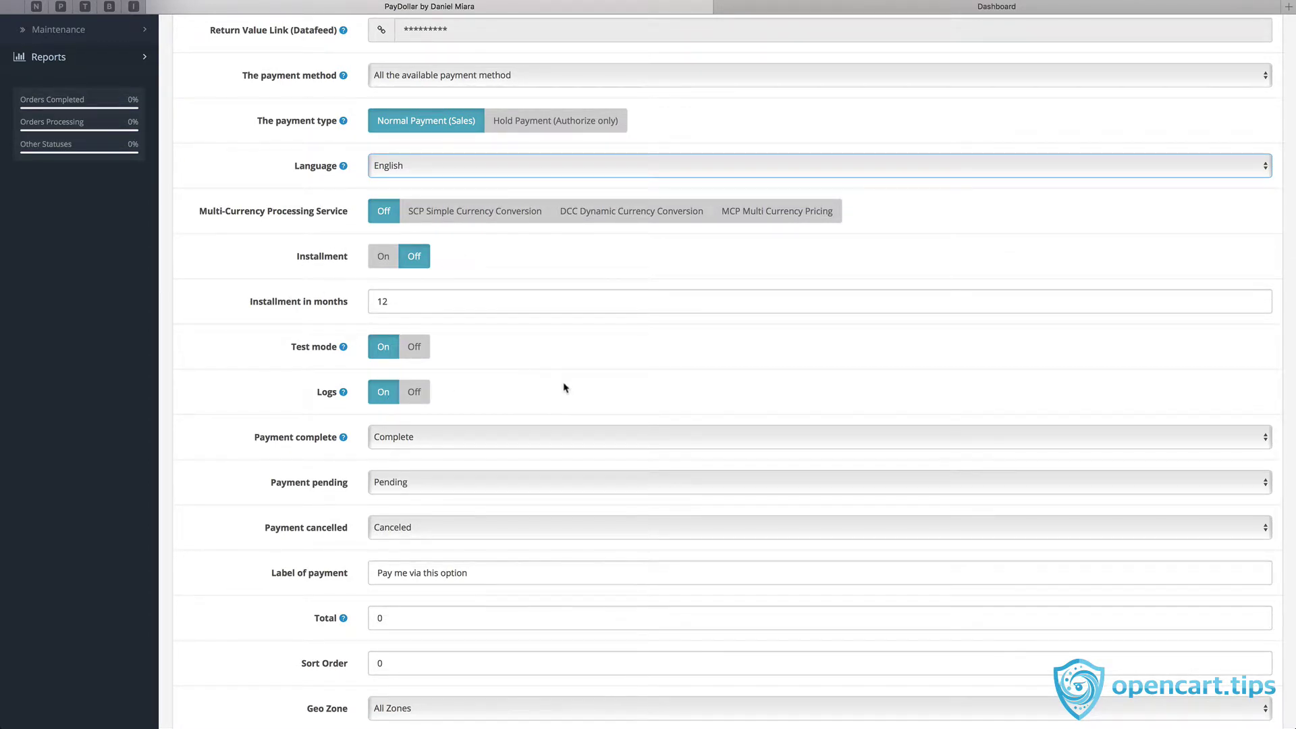
pyautogui.scroll(-2, 560, 386)
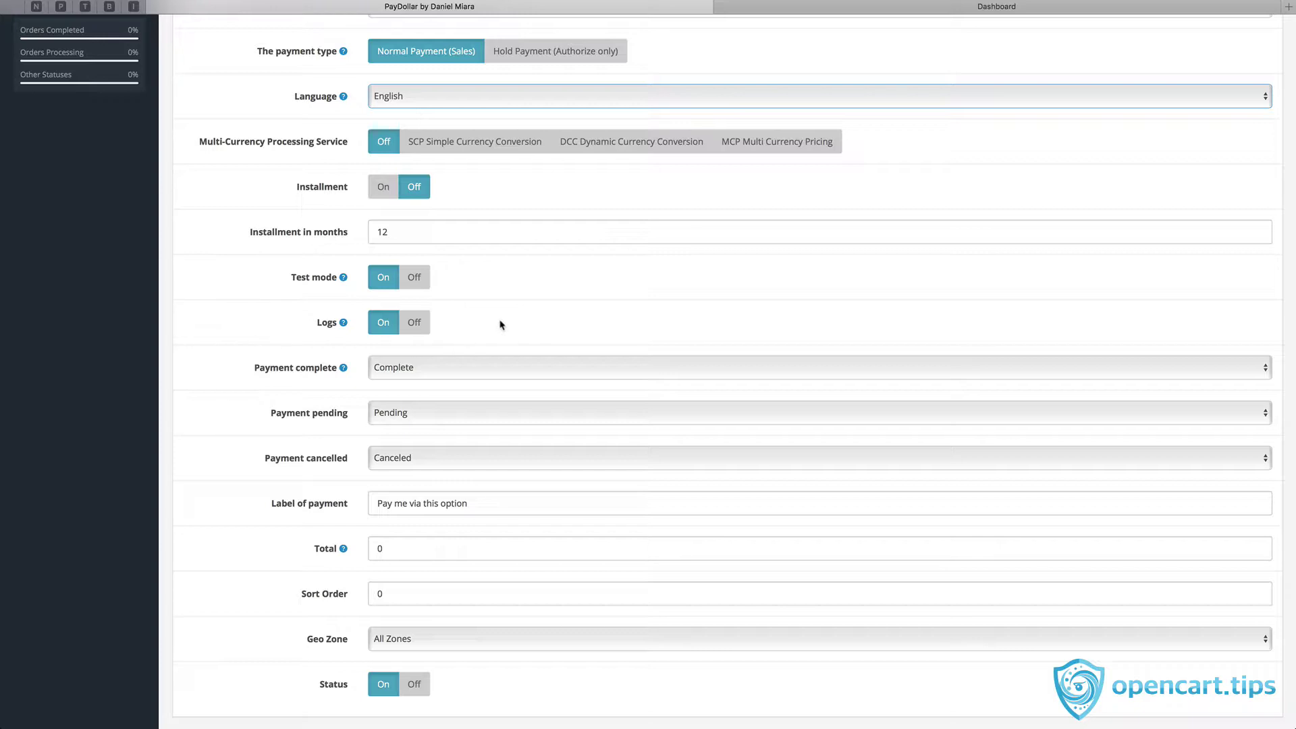
pyautogui.scroll(-3, 501, 325)
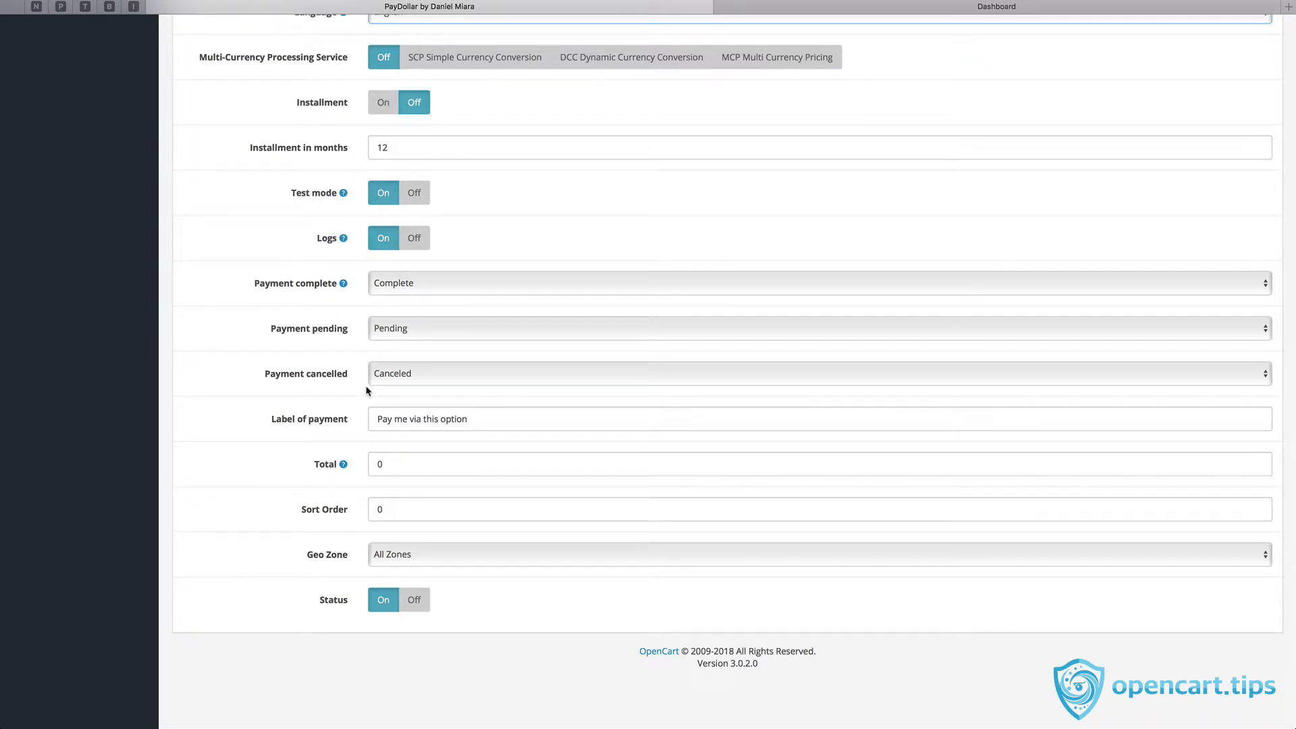
pyautogui.scroll(-1, 242, 440)
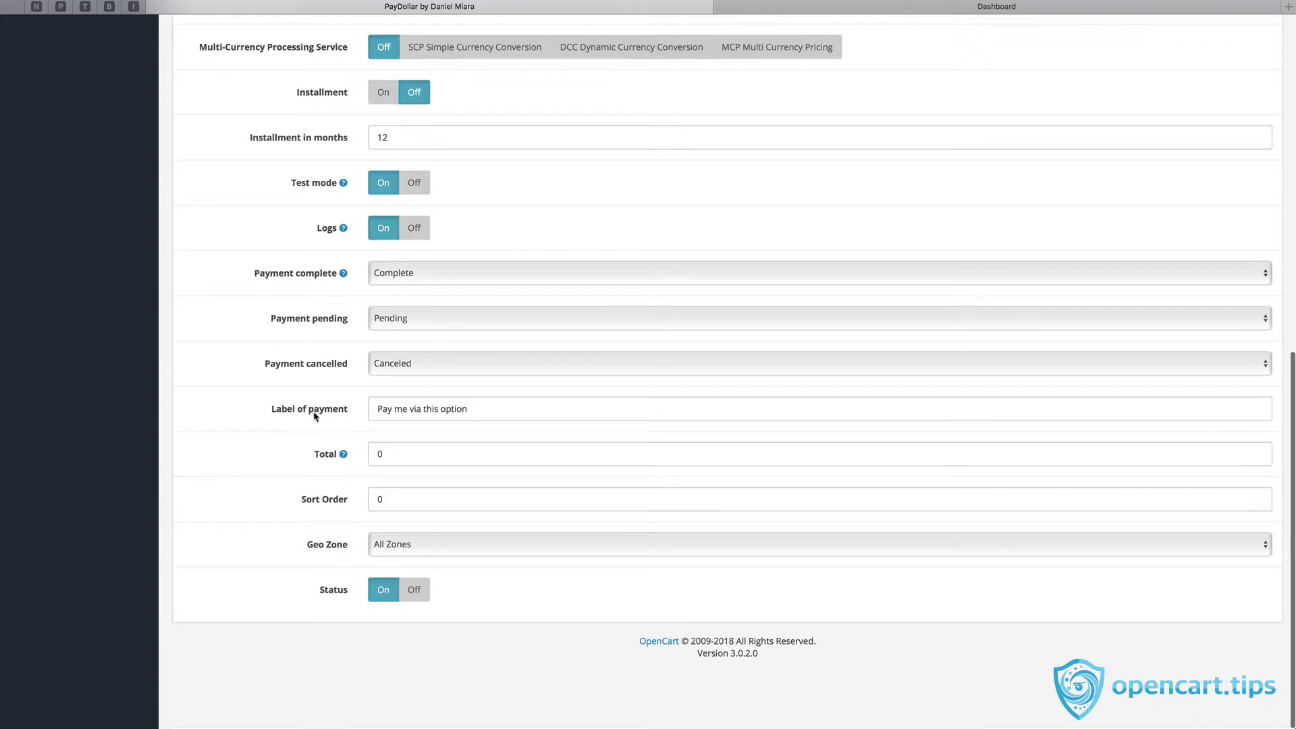
pyautogui.moveTo(510, 414); pyautogui.dragTo(365, 408)
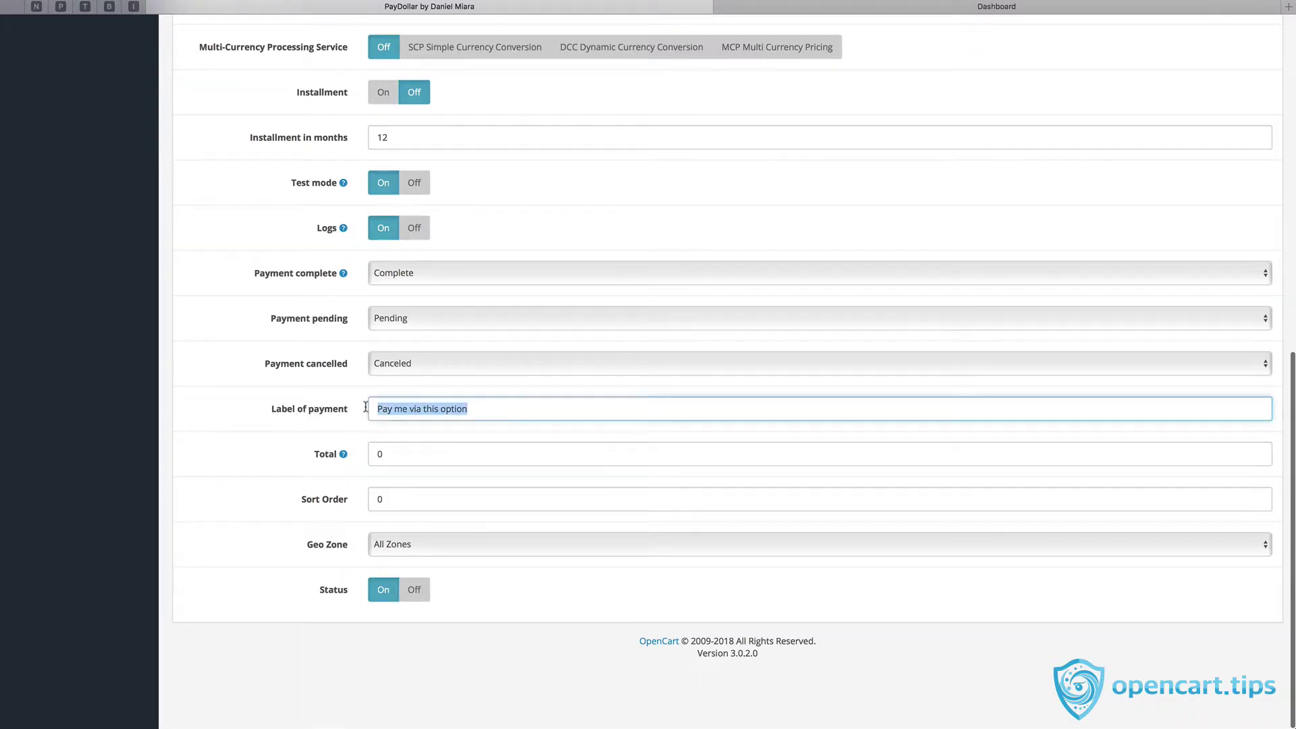
pyautogui.click(601, 410)
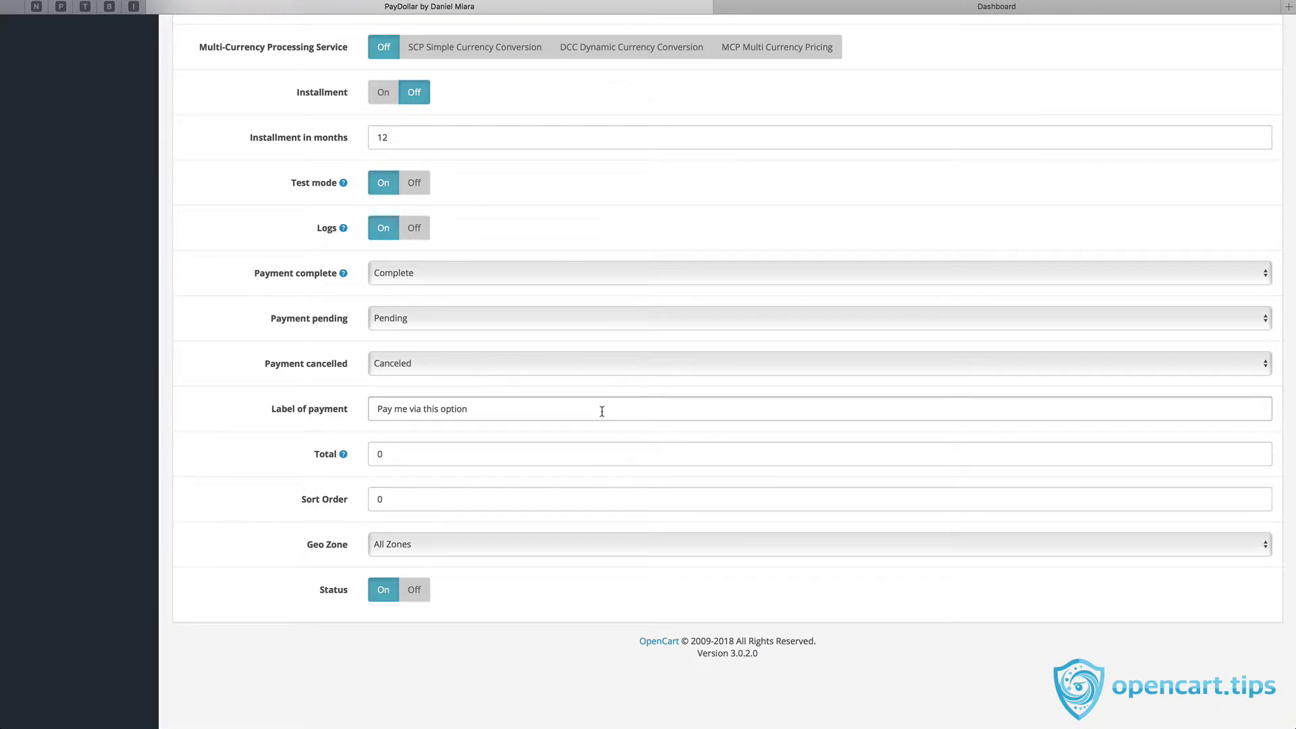
pyautogui.click(601, 410)
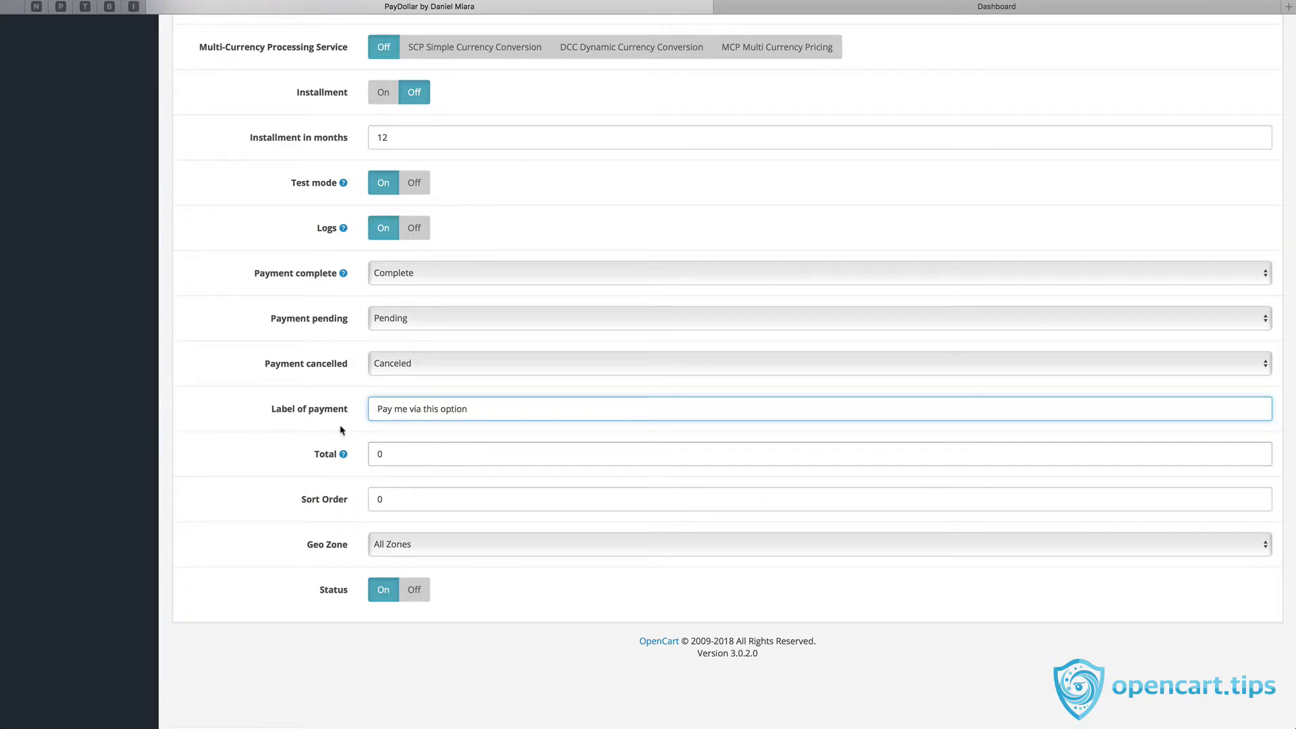
pyautogui.click(574, 564)
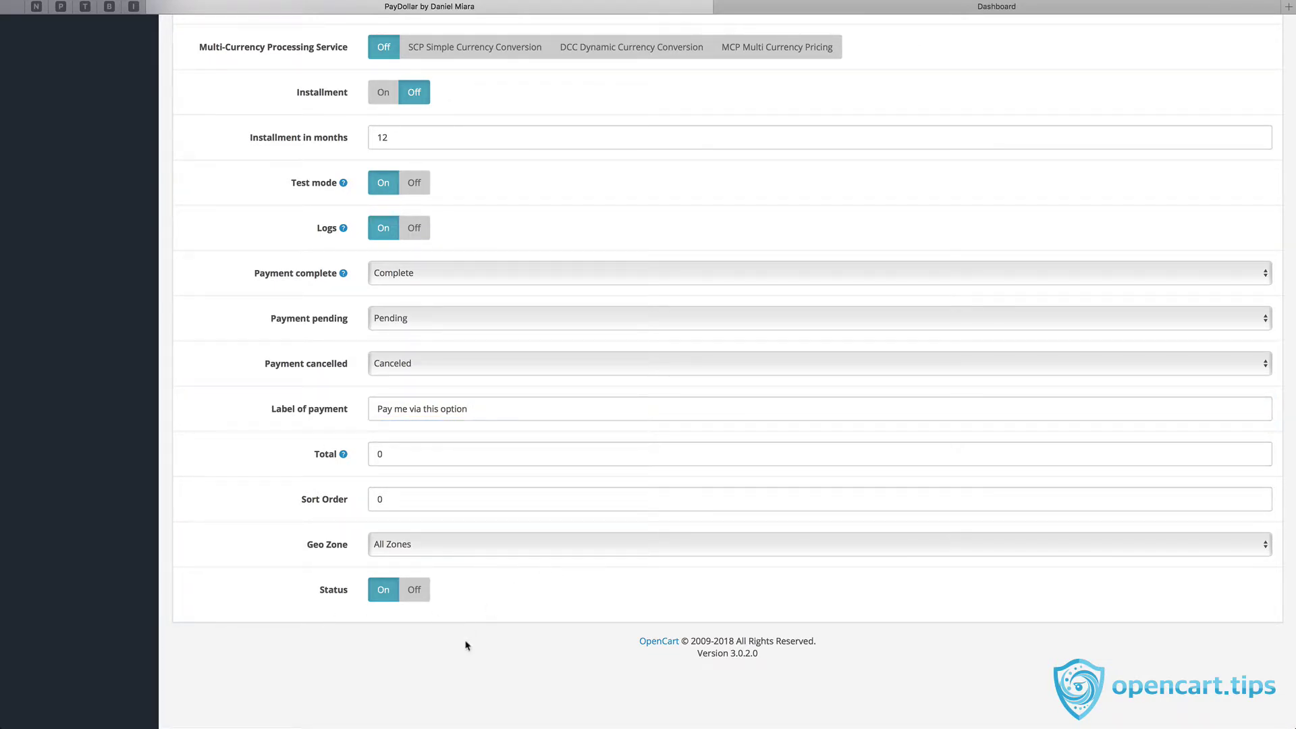
pyautogui.scroll(15, 565, 567)
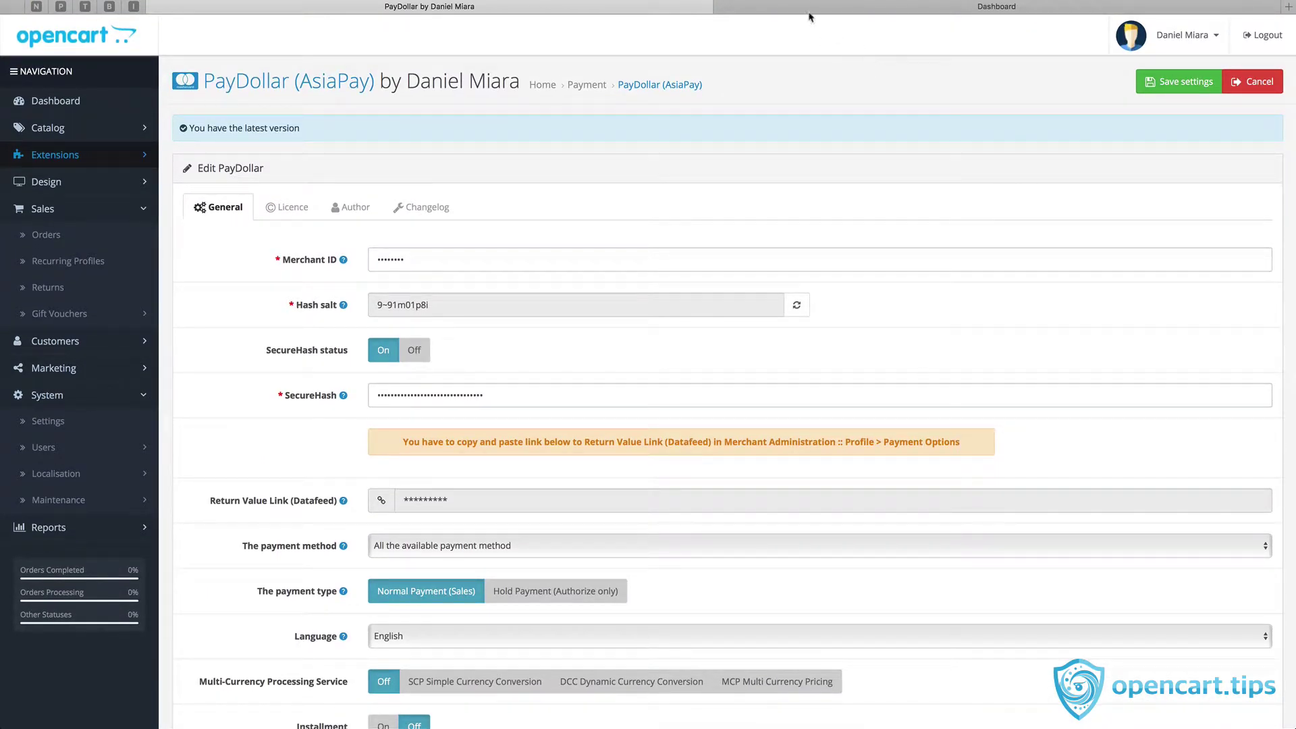
# From the dashboard, open System > Maintenance > Error Logs, then the account menu.
pyautogui.click(806, 8)
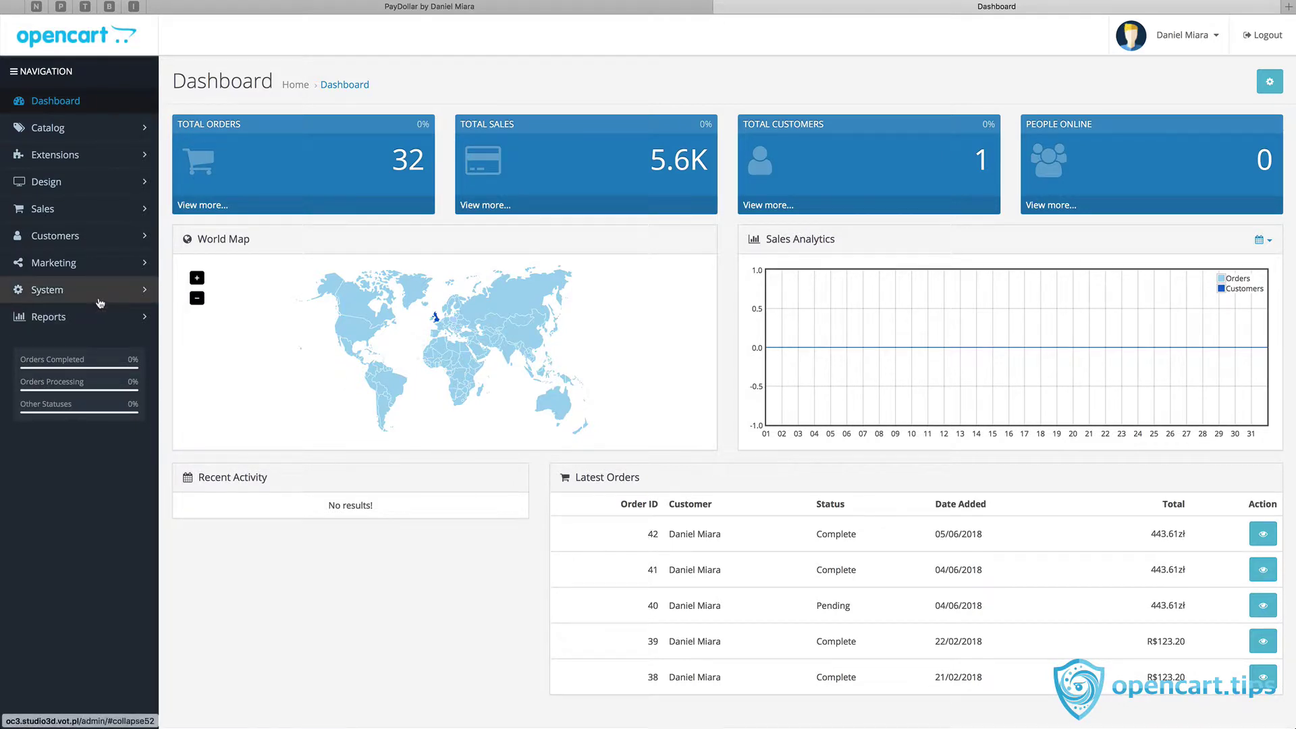
pyautogui.click(61, 290)
pyautogui.click(64, 394)
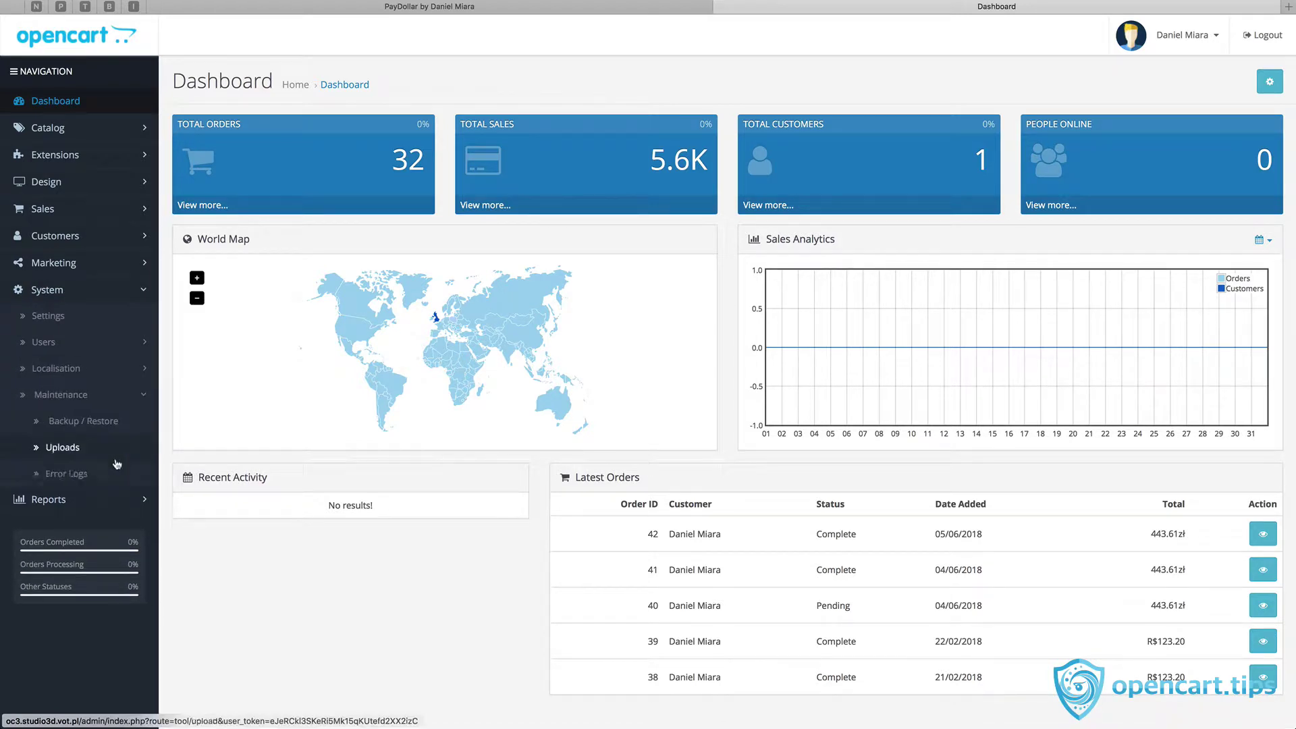
pyautogui.click(68, 473)
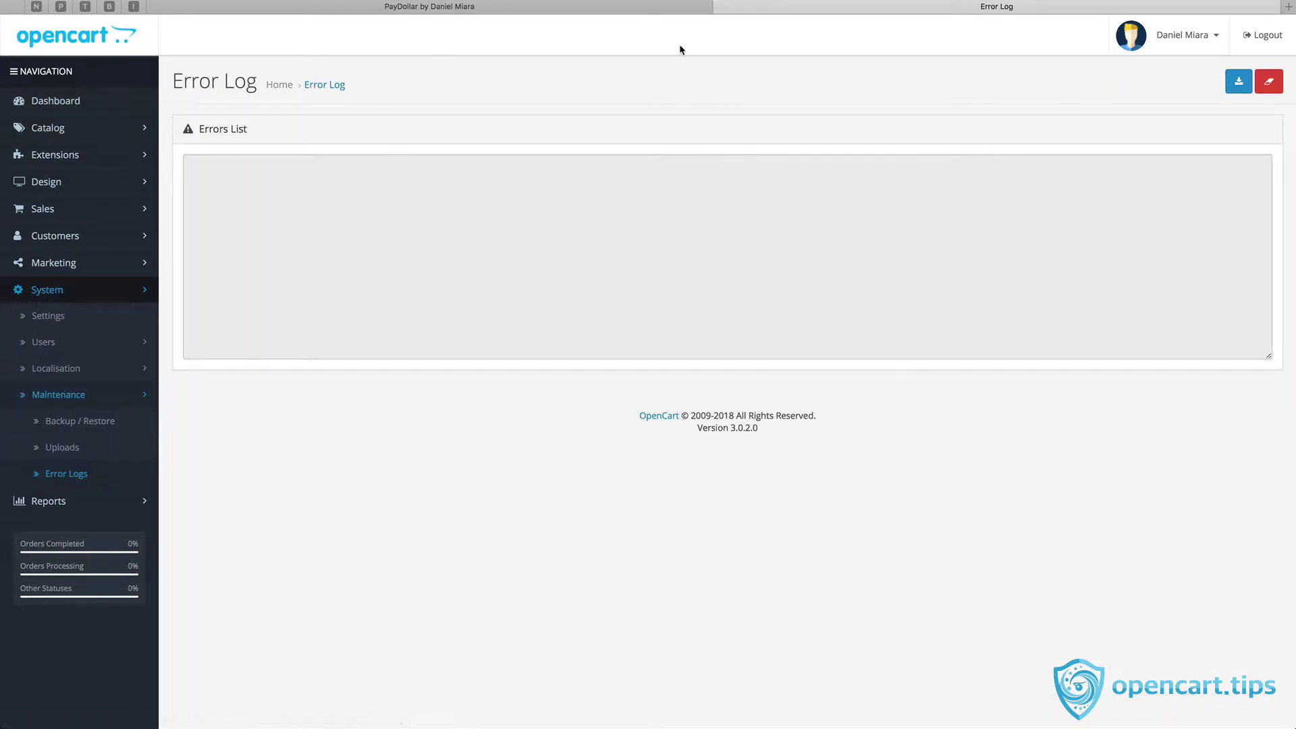
pyautogui.click(1192, 37)
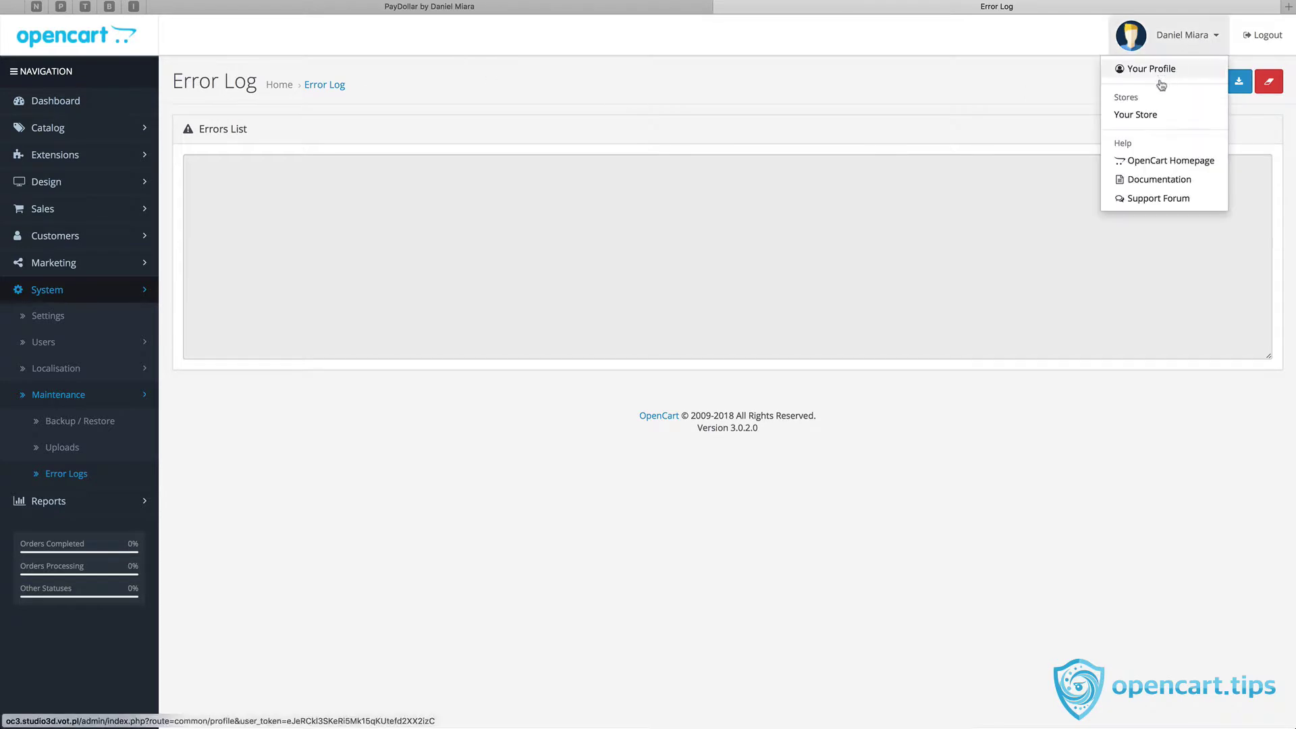
# Open the storefront, view the one-iPhone cart and start checkout.
pyautogui.click(1126, 116)
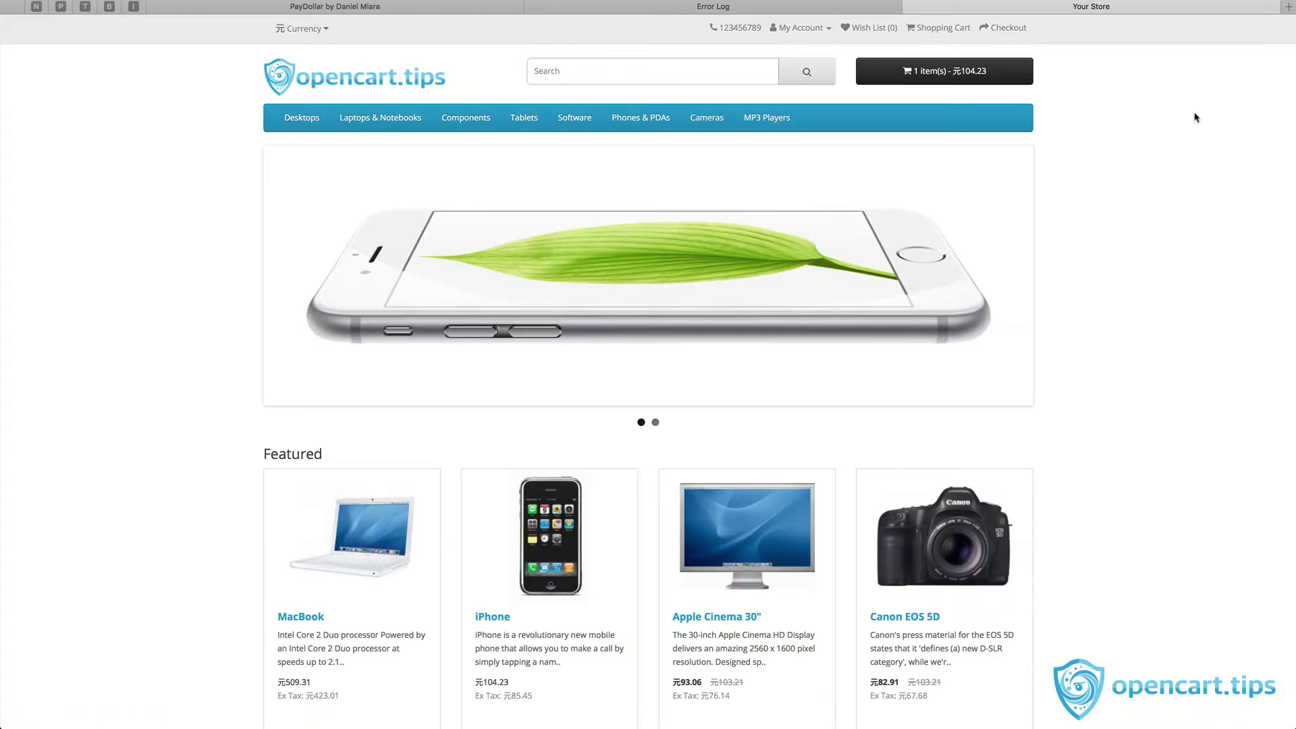
pyautogui.click(944, 71)
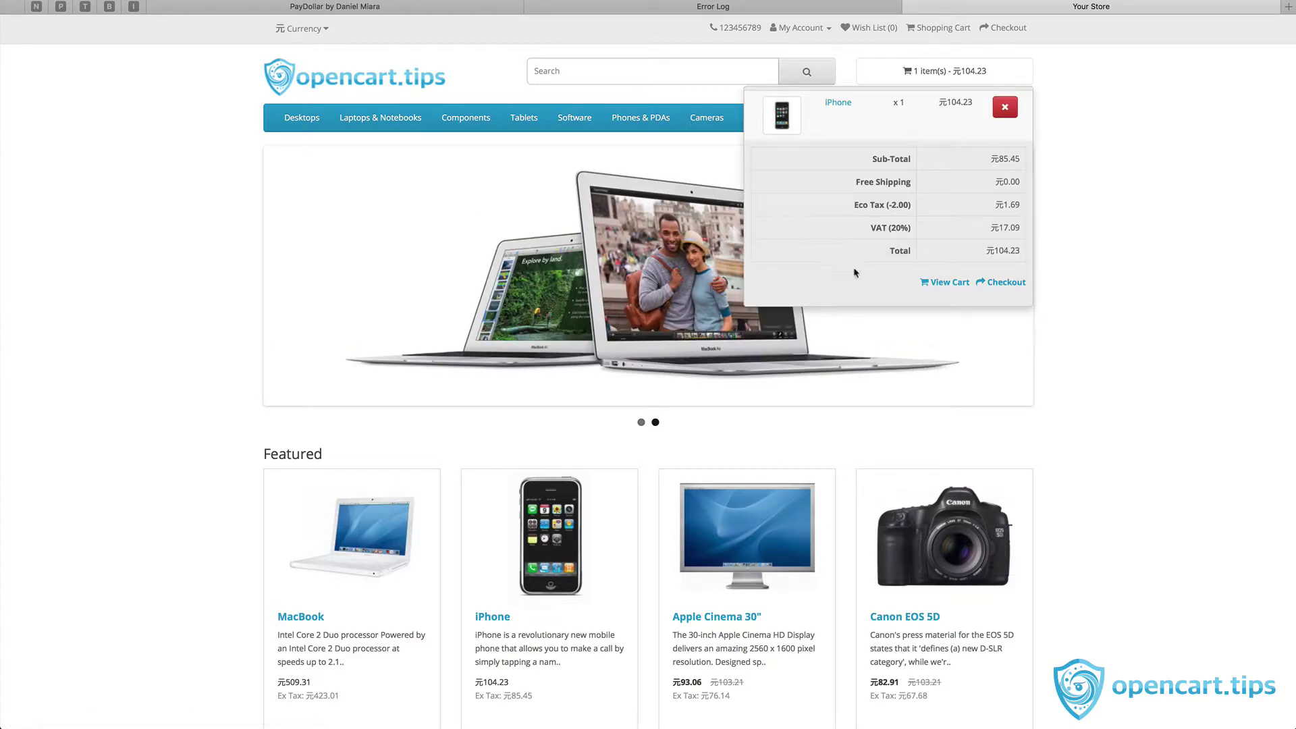
pyautogui.click(1006, 282)
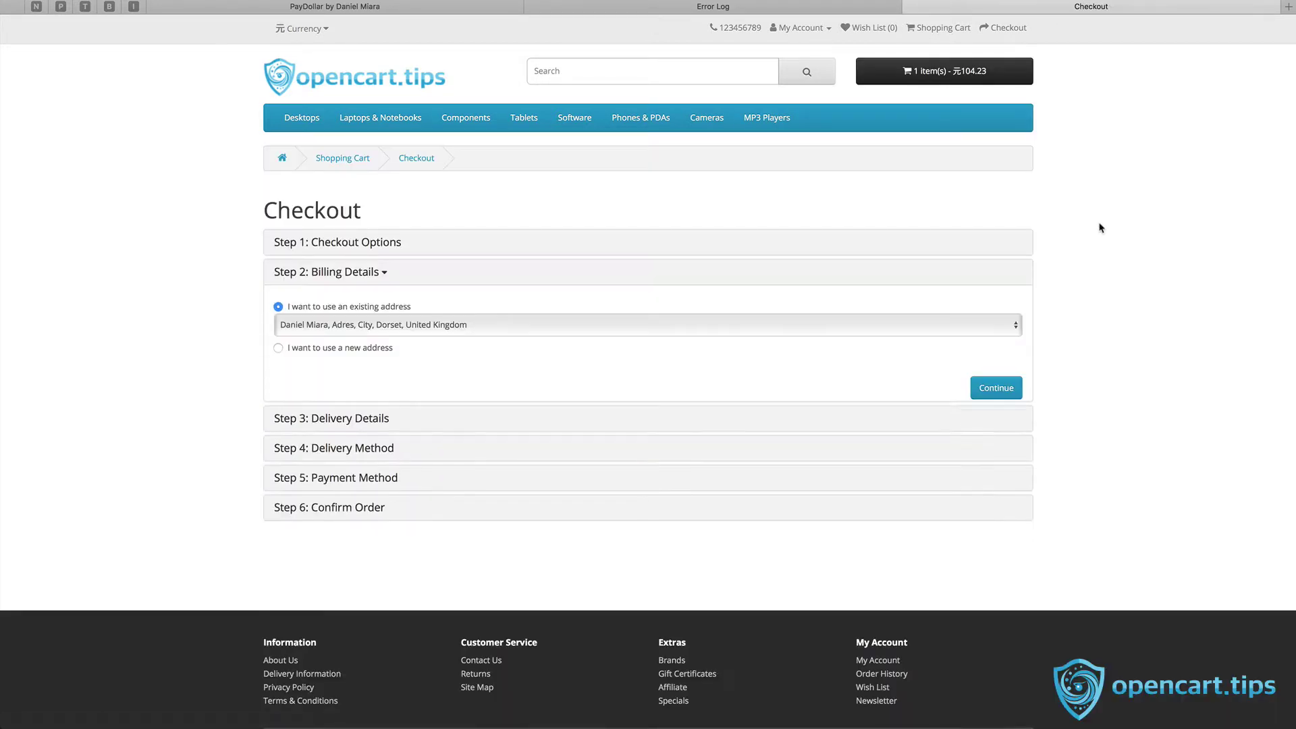
# Accept the existing billing and delivery addresses, keep free shipping, and agree to the Terms & Conditions.
pyautogui.click(993, 395)
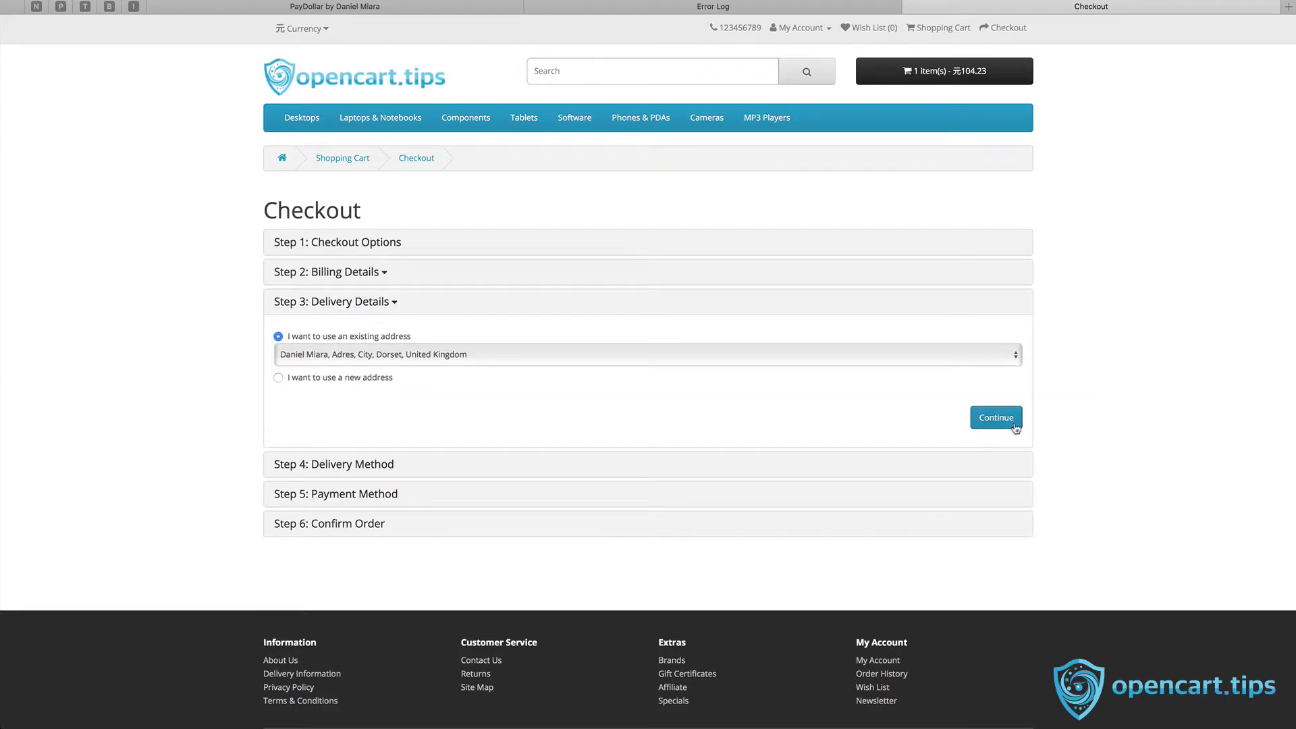
pyautogui.click(997, 420)
pyautogui.scroll(-4, 1115, 419)
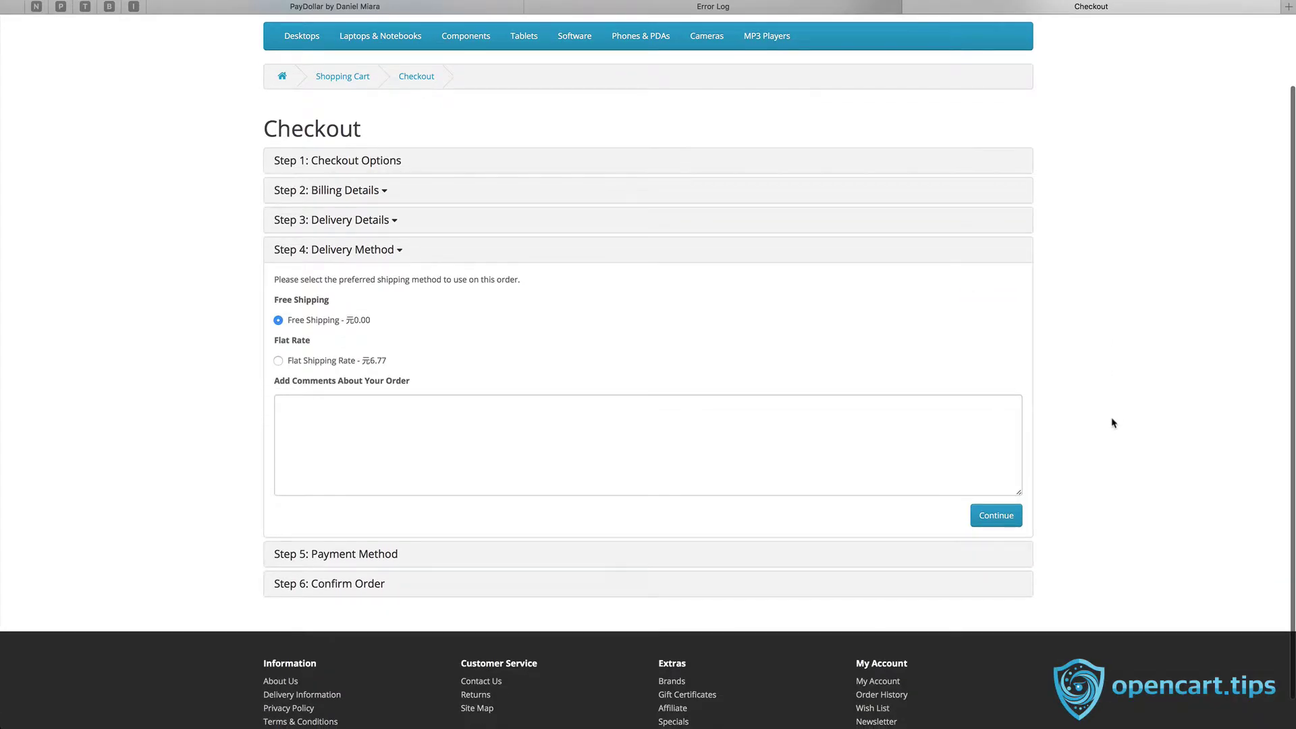
pyautogui.scroll(-1, 1100, 506)
pyautogui.click(1000, 482)
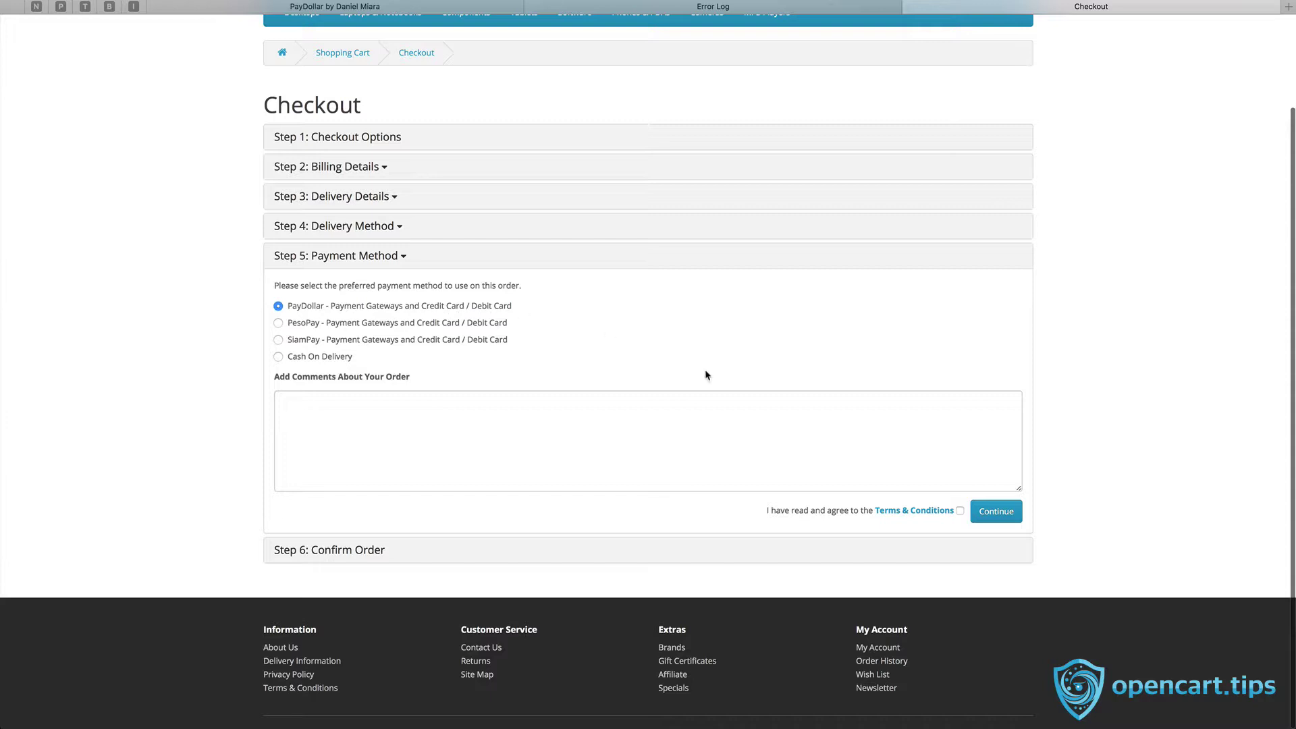
pyautogui.click(959, 510)
pyautogui.click(995, 512)
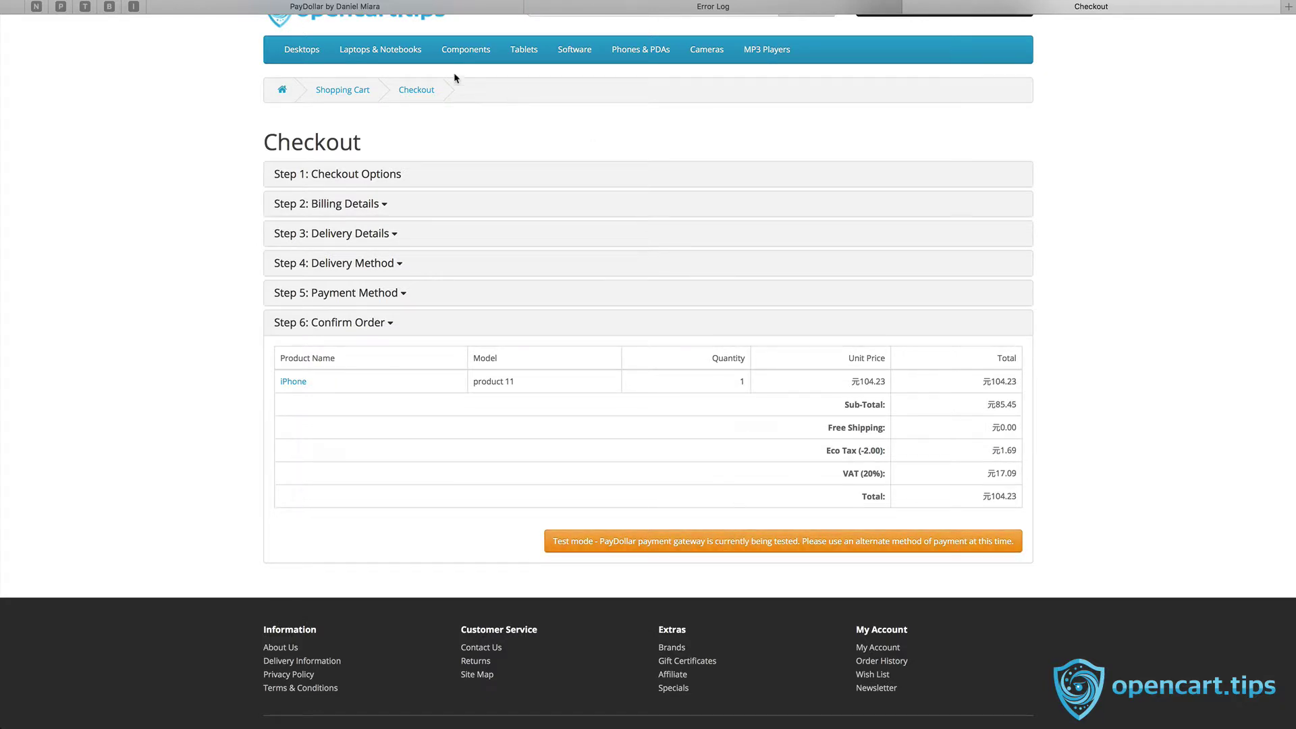
pyautogui.click(374, 16)
pyautogui.scroll(-5, 242, 571)
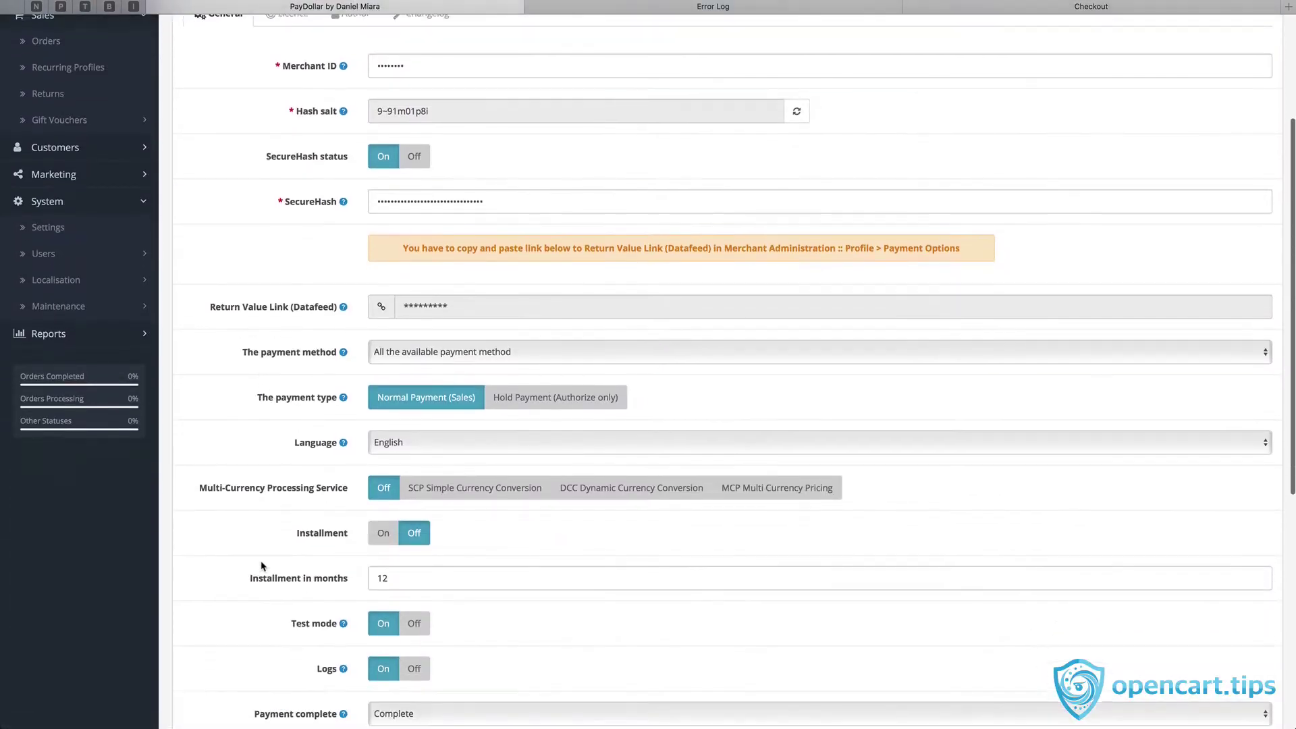
pyautogui.scroll(-2, 263, 565)
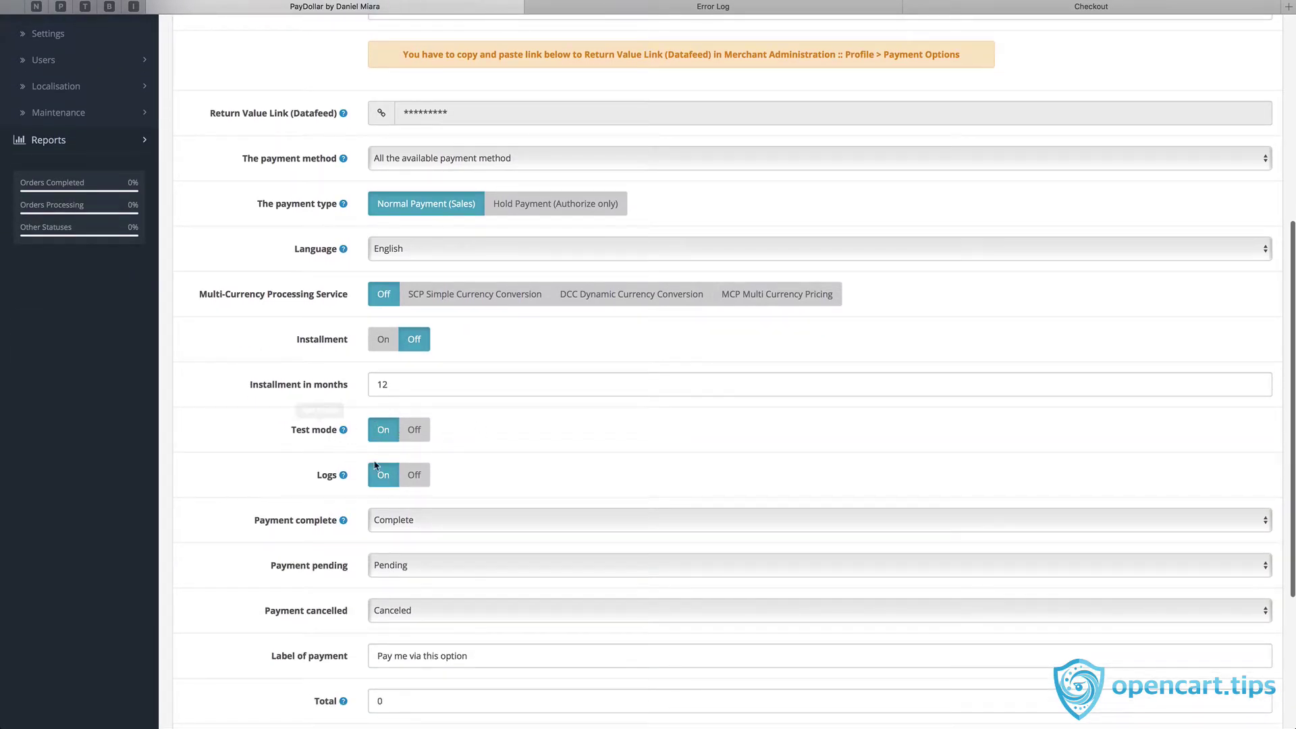
pyautogui.scroll(6, 664, 474)
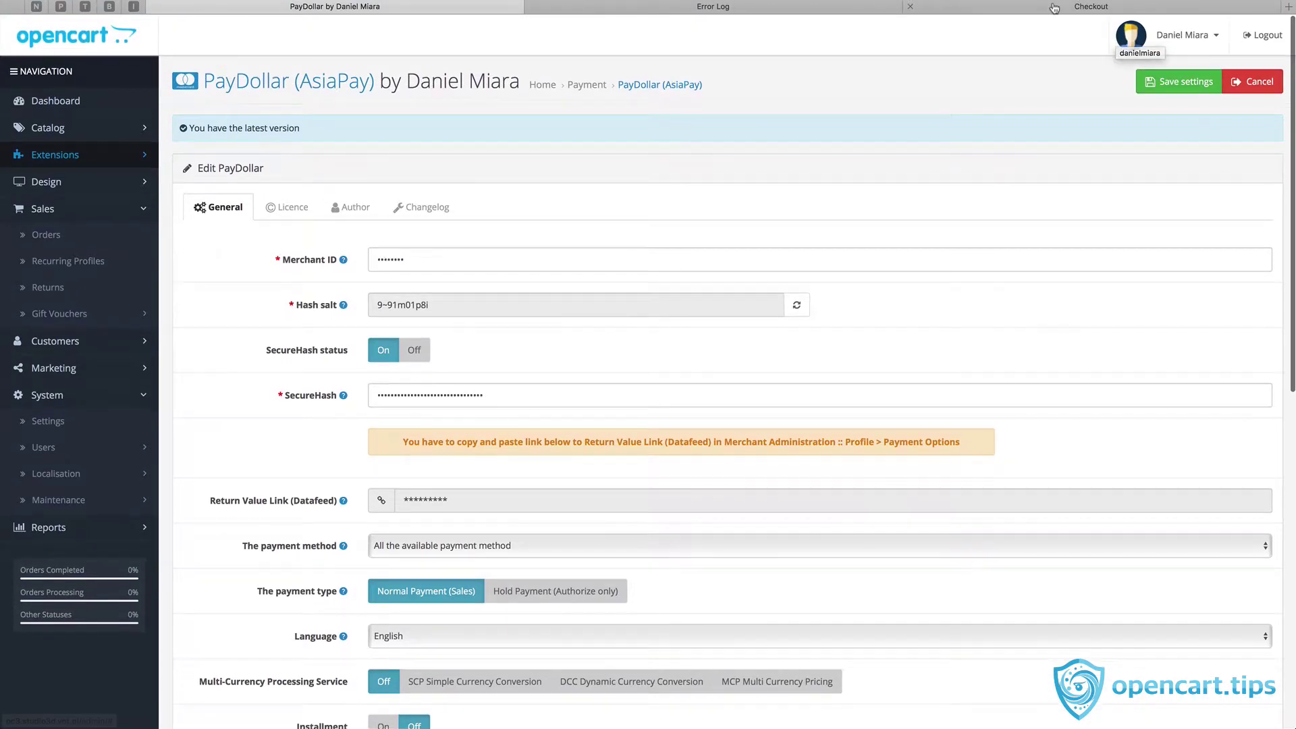
pyautogui.click(1054, 8)
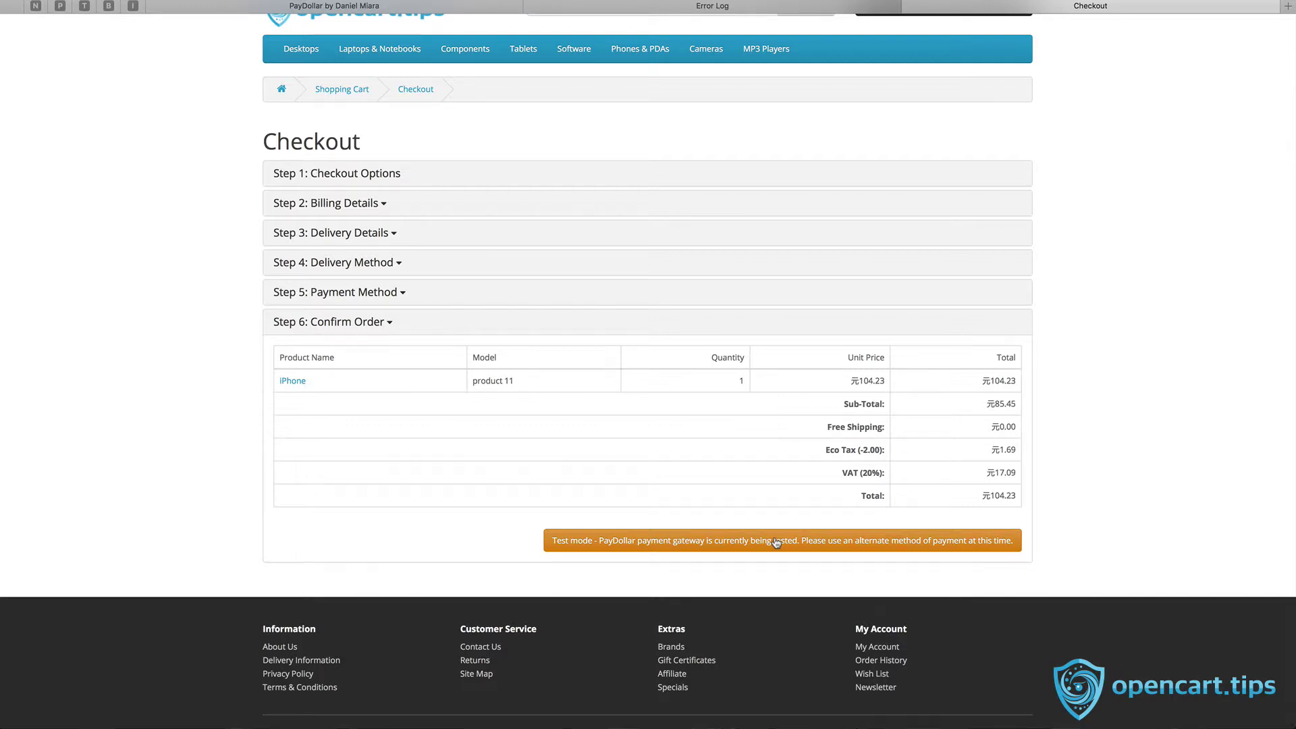
# Confirm the 104.23 iPhone order with the Test mode button to reach PayDollar.
pyautogui.click(777, 542)
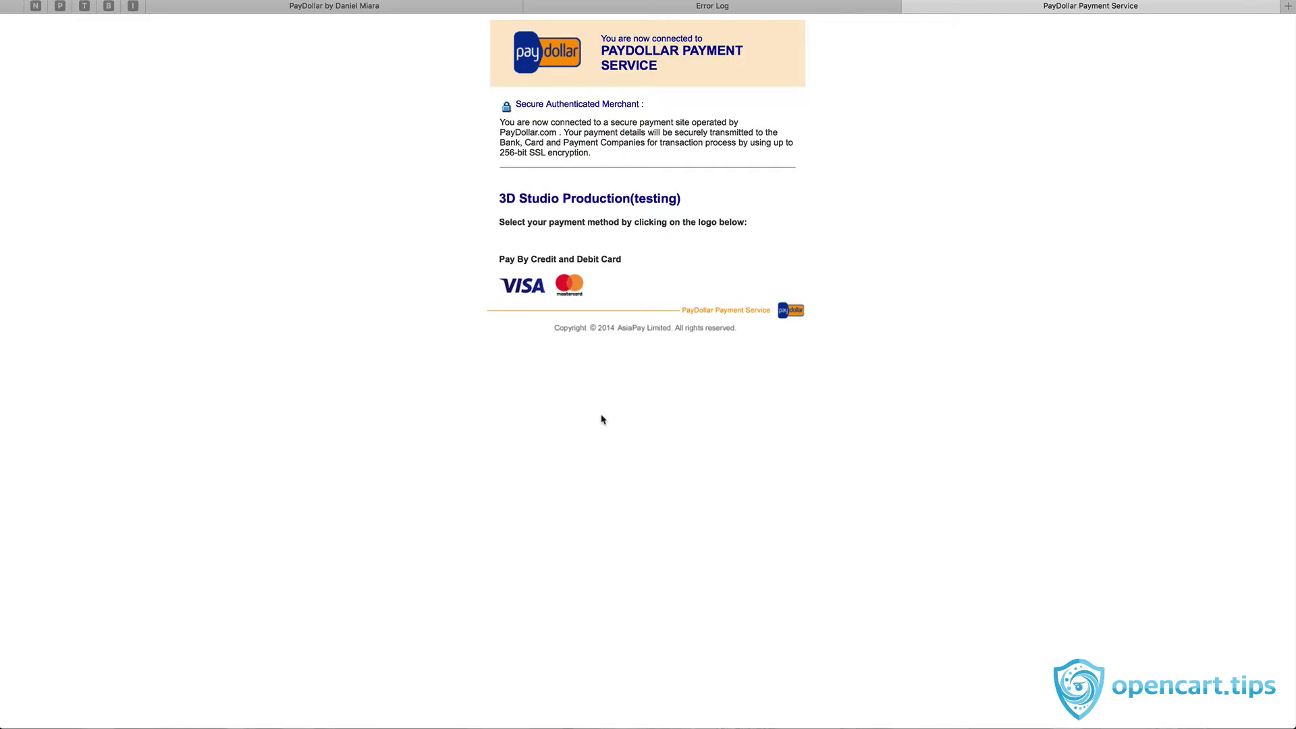
# Choose Visa payment and paste the test card number.
pyautogui.click(519, 292)
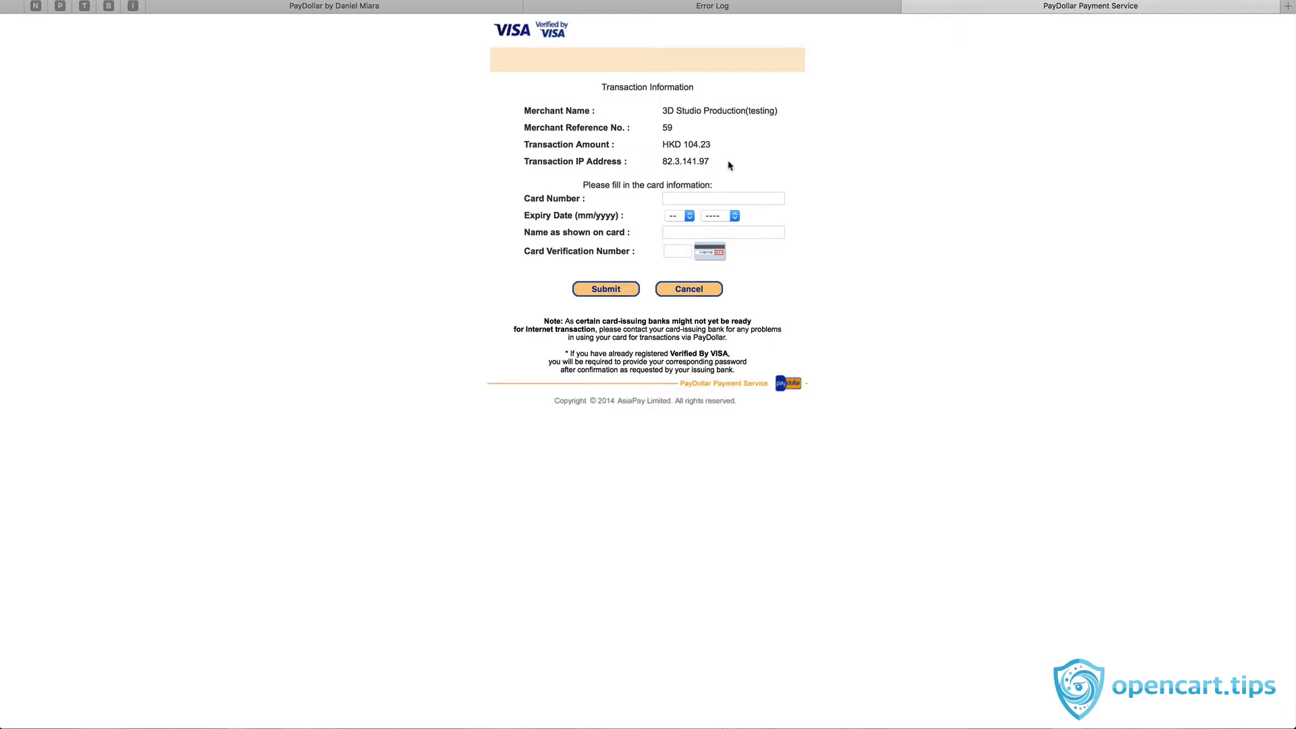
pyautogui.click(1095, 432)
pyautogui.press('super+v')
# Set the expiry to 07/2020 and enter the cardholder's name and the card verification code.
pyautogui.click(676, 216)
pyautogui.click(681, 291)
pyautogui.click(719, 216)
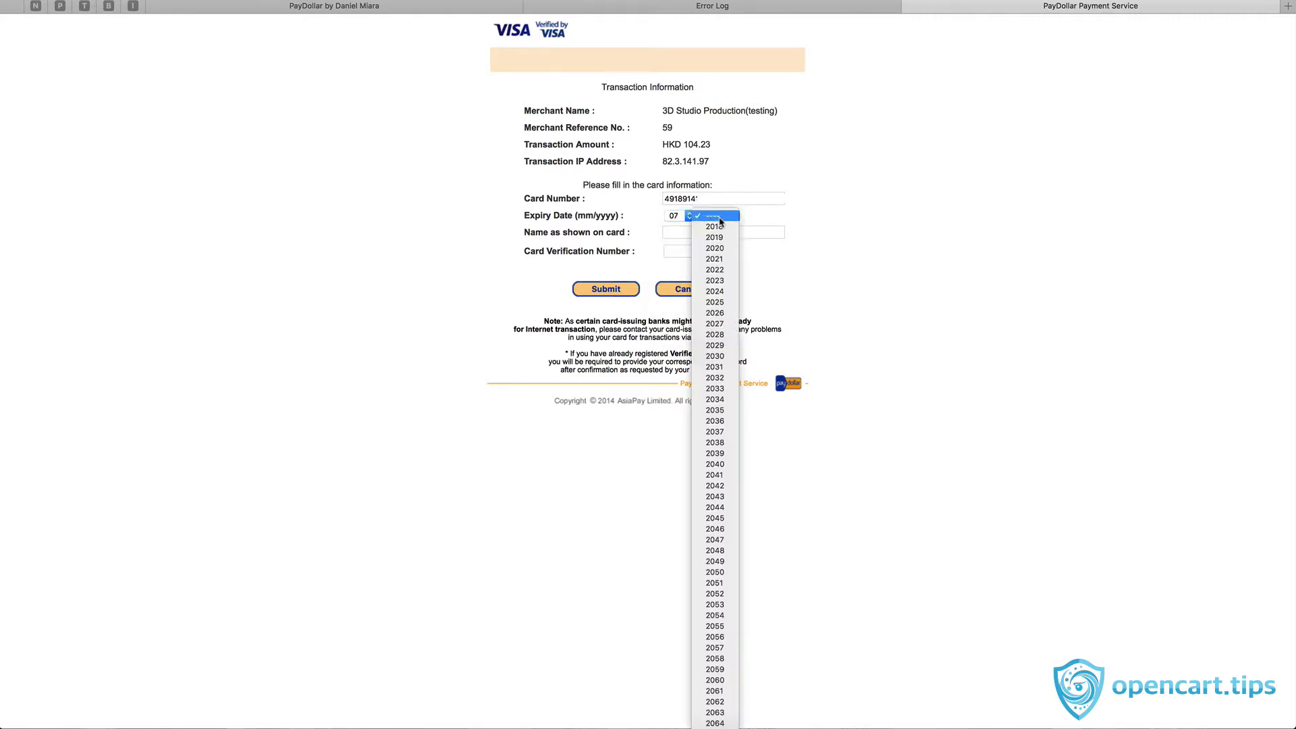
pyautogui.click(719, 248)
pyautogui.click(677, 234)
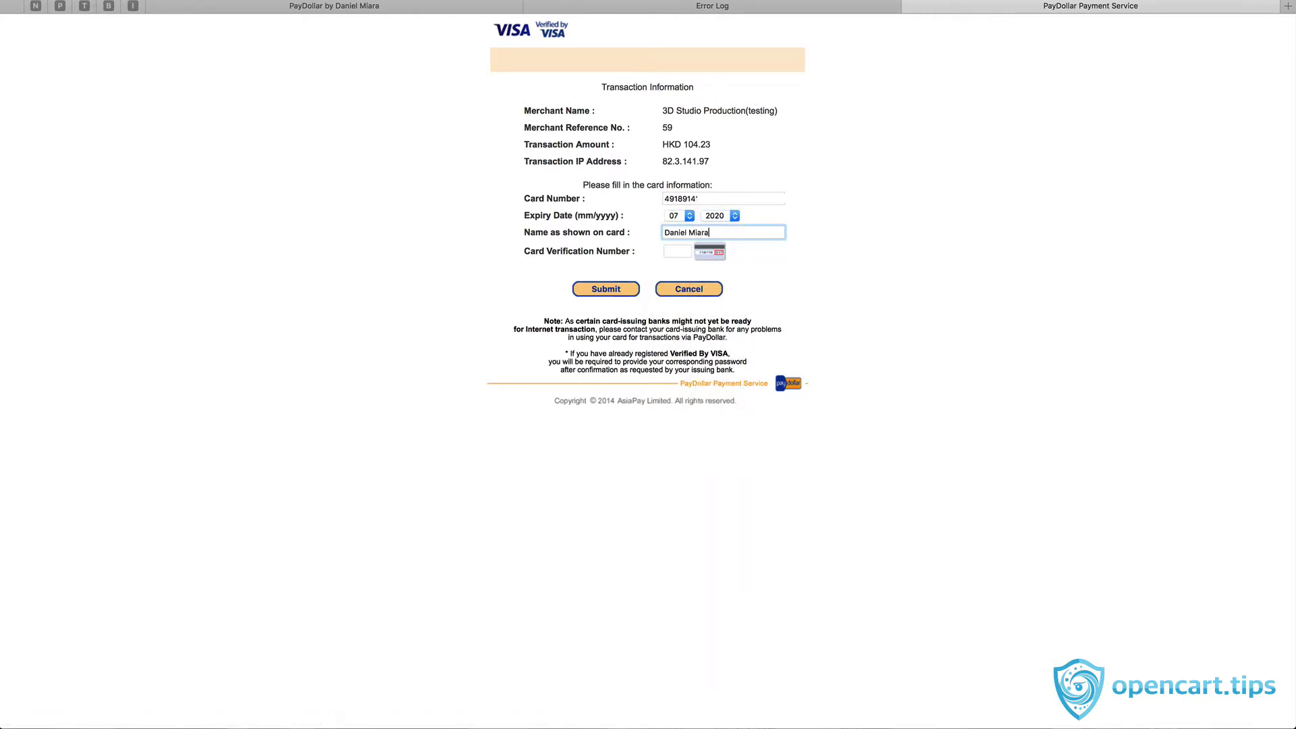
pyautogui.press('Tab')
pyautogui.write('123')
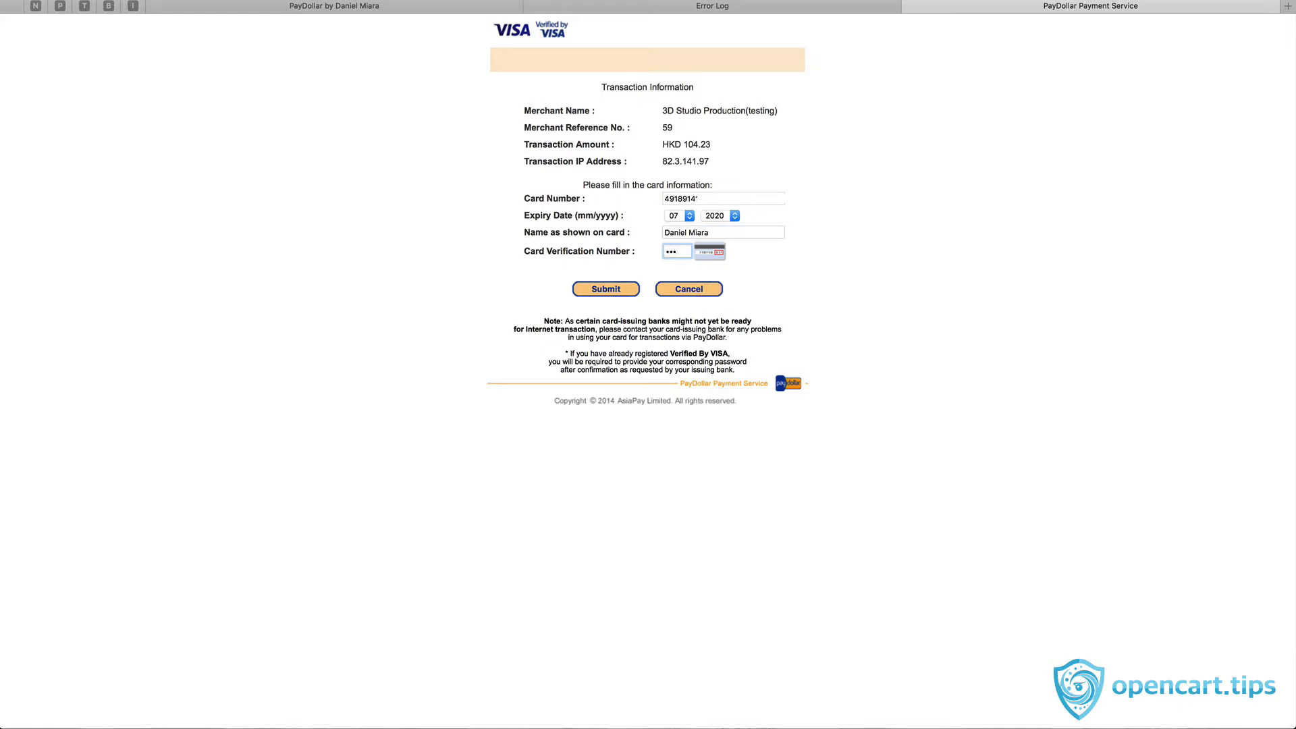
pyautogui.click(978, 249)
# Submit and approve the HKD 104.23 payment, return to the store, and check the cart is empty.
pyautogui.click(607, 299)
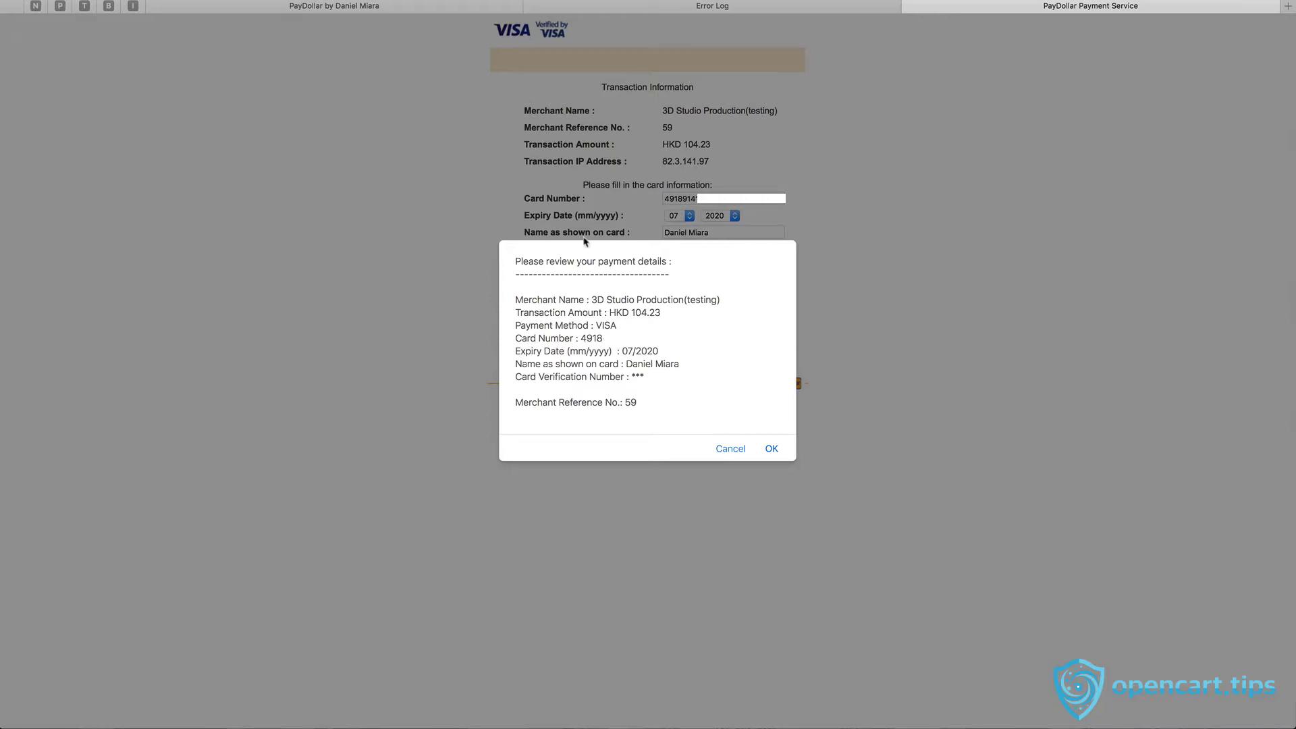
pyautogui.click(771, 449)
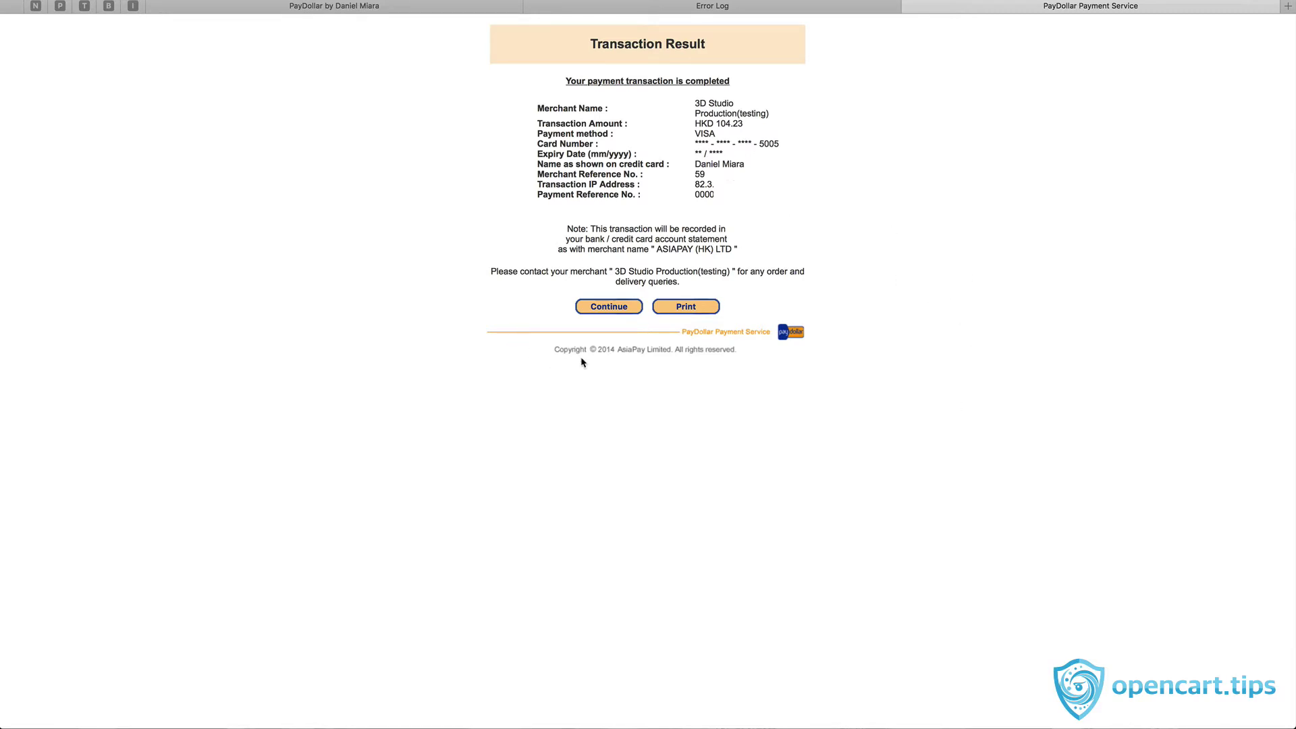
pyautogui.click(600, 313)
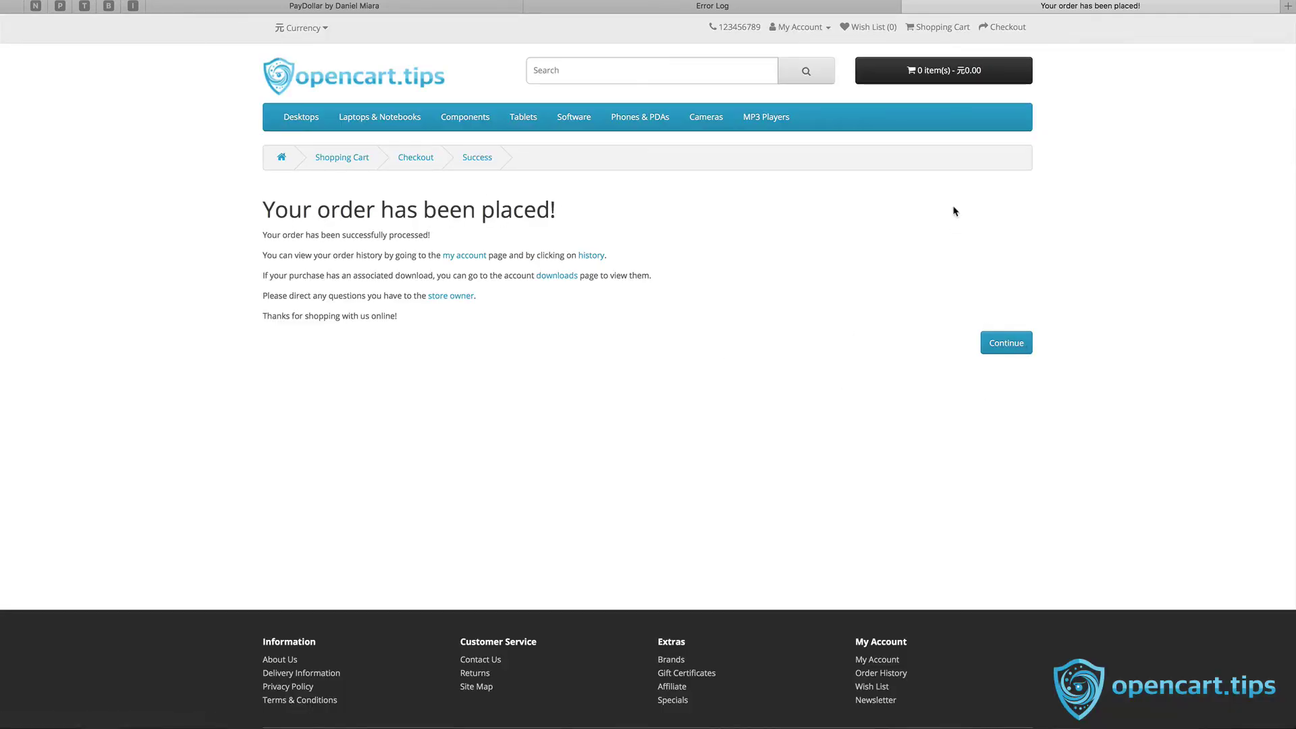
pyautogui.click(959, 76)
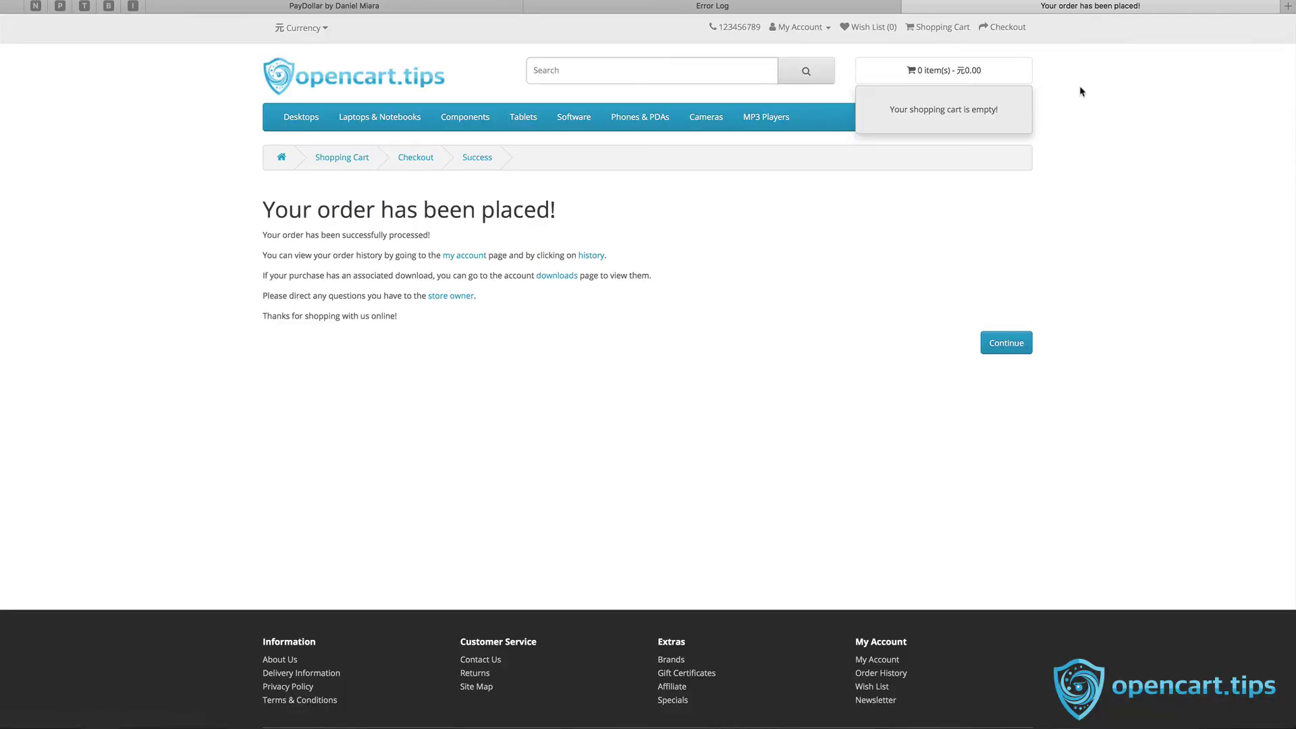
pyautogui.click(1142, 167)
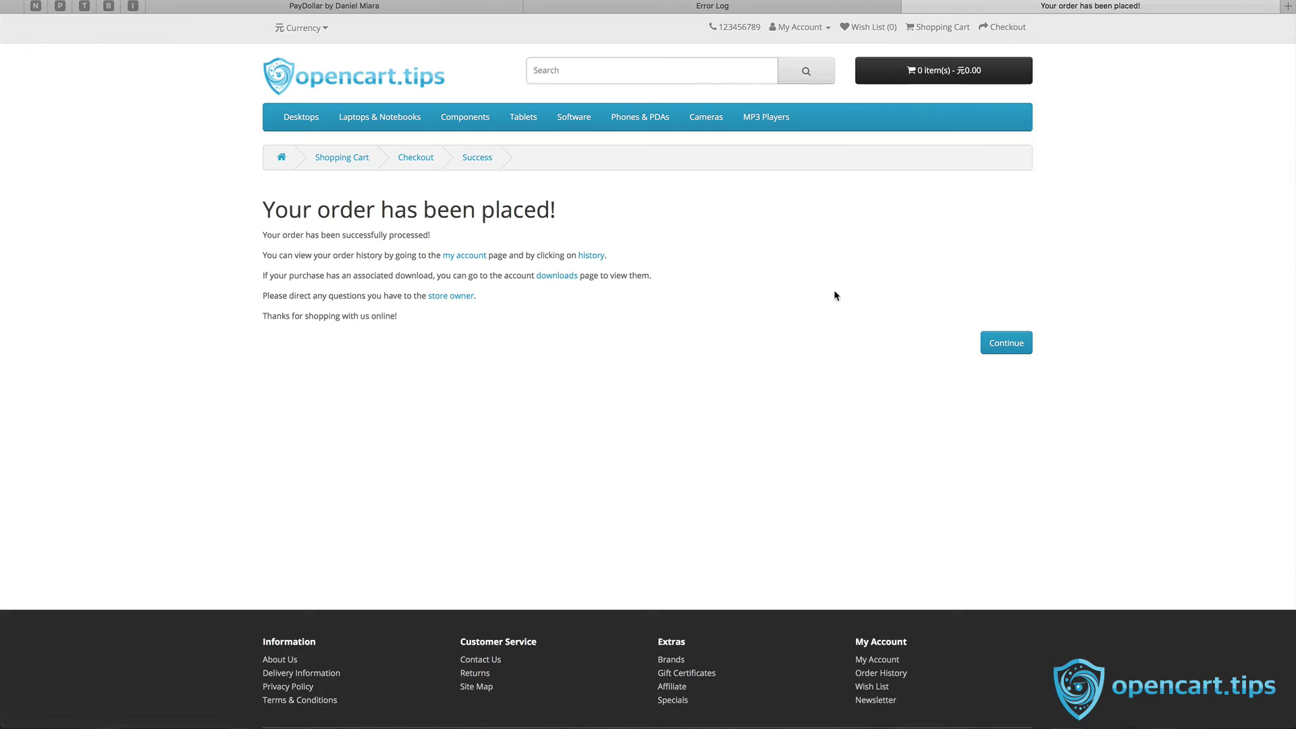
# Reload the admin Error Log to show the PayDollar datafeed entry for amount 104.23.
pyautogui.click(672, 13)
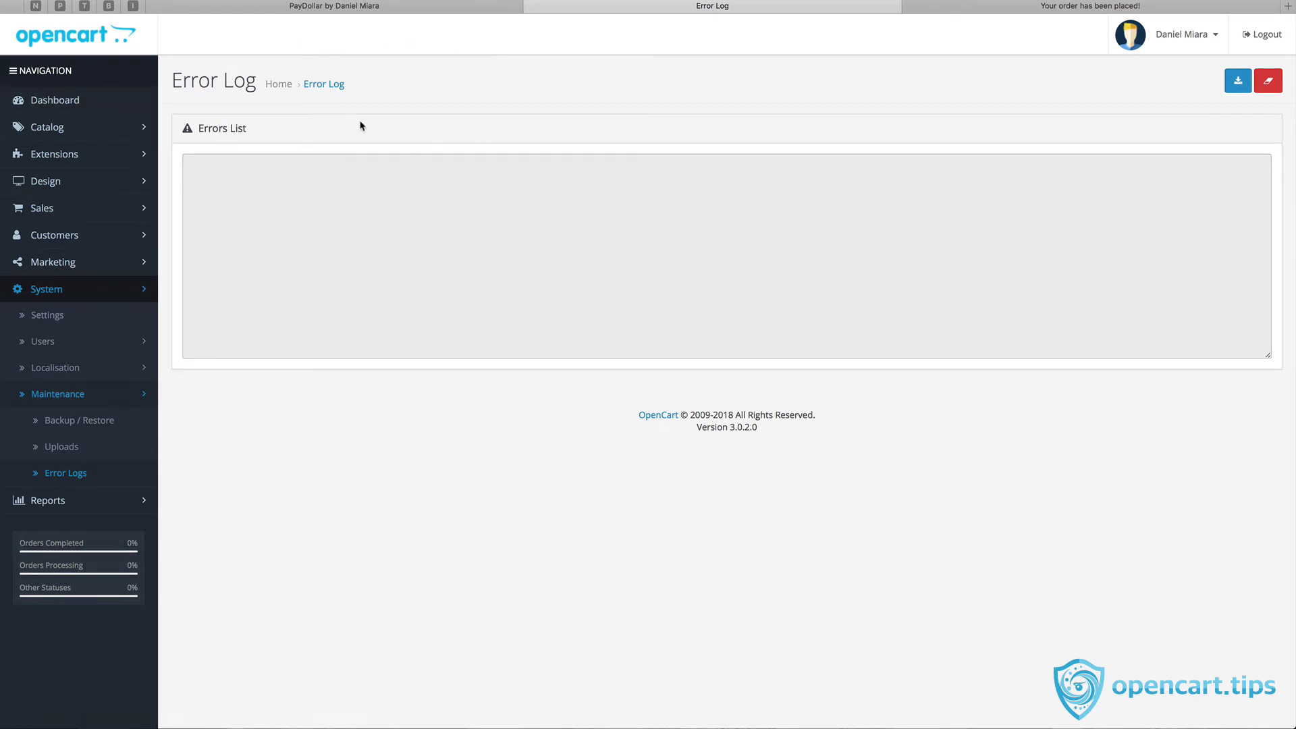
pyautogui.click(333, 89)
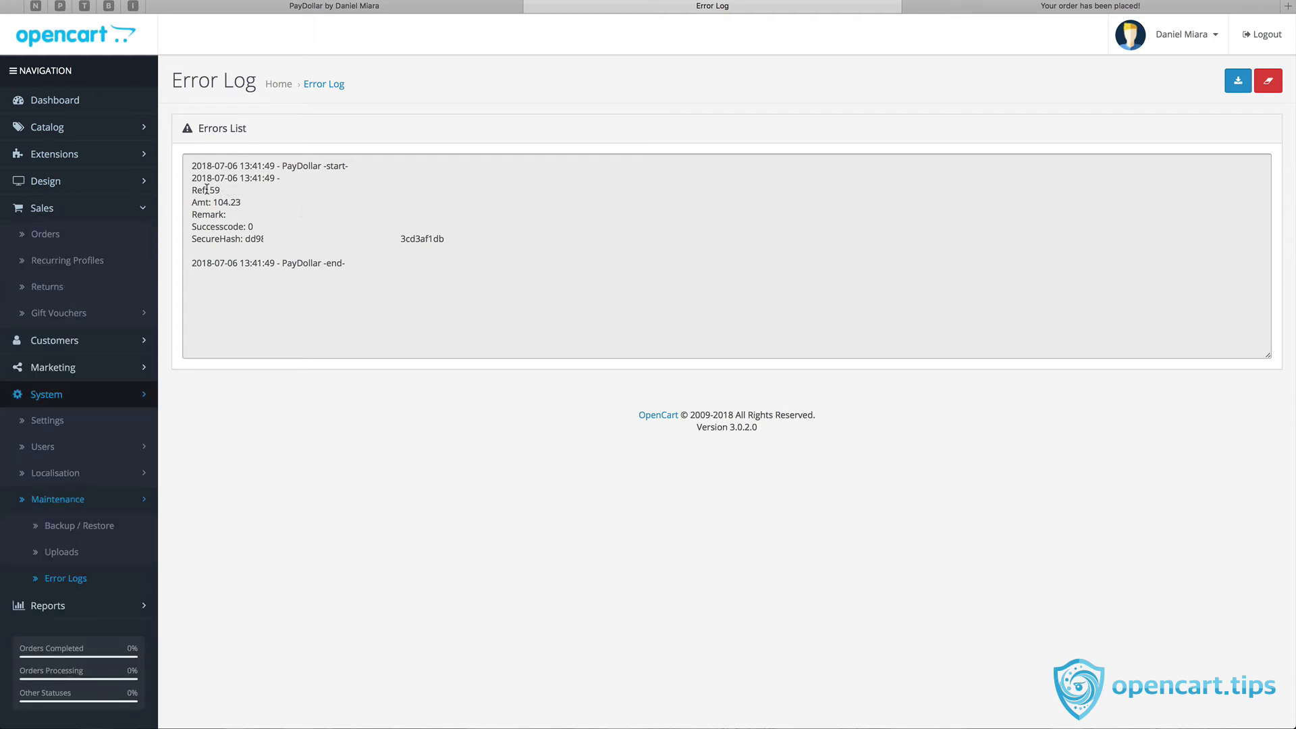
# Open Sales > Orders to see order 59 for 104.23 marked Complete.
pyautogui.click(217, 187)
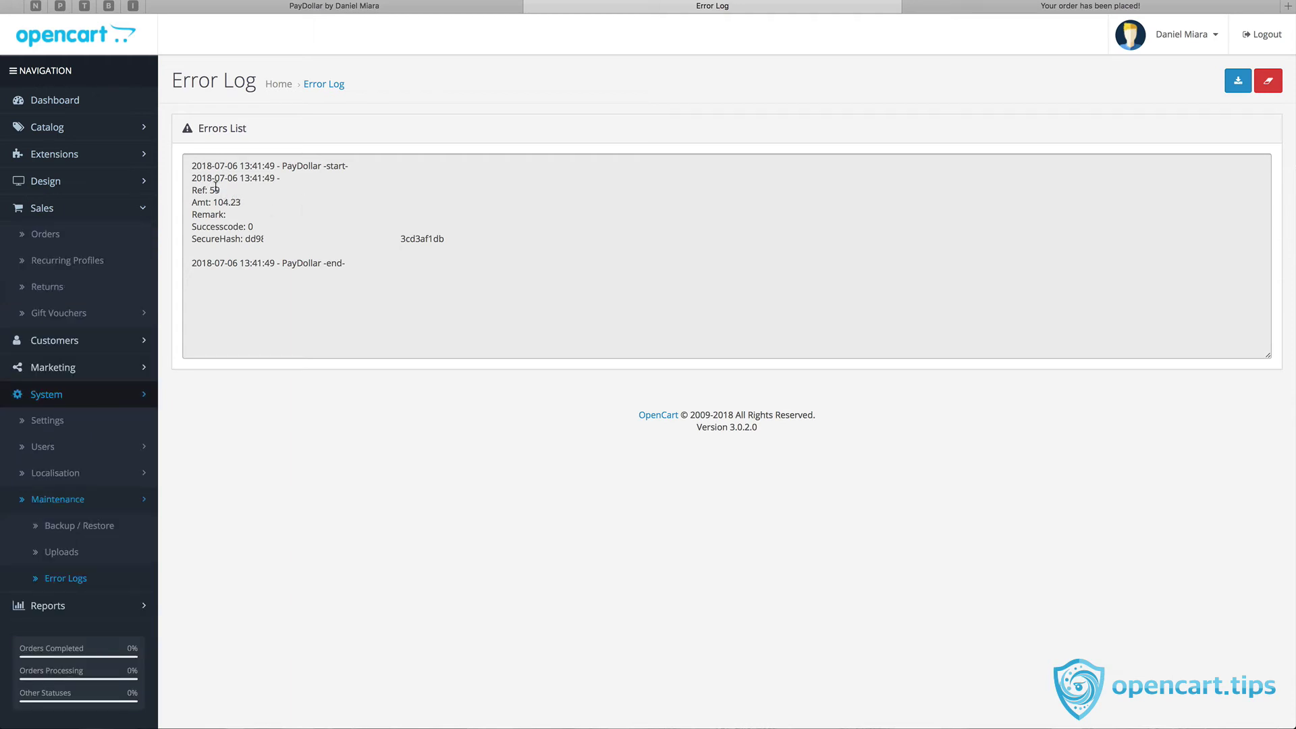
pyautogui.click(54, 235)
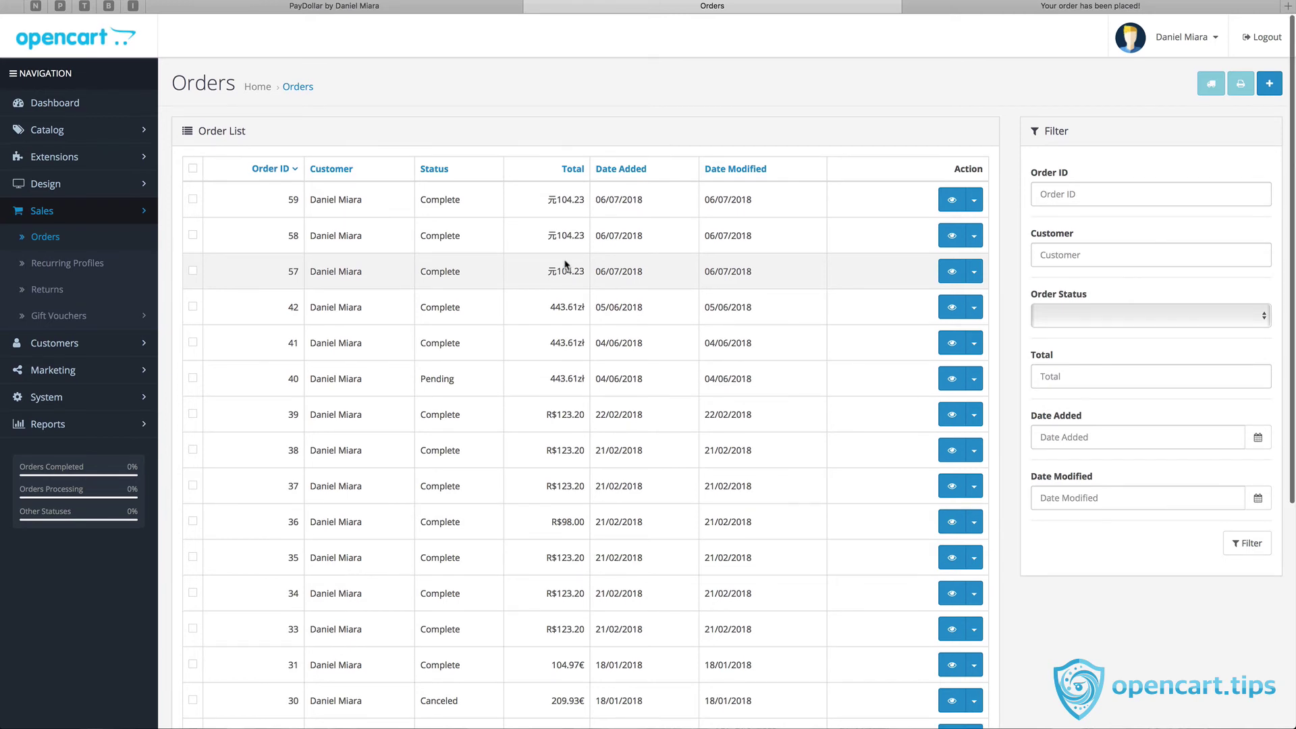
# Return to the browser tab with the PayDollar (AsiaPay) extension settings.
pyautogui.click(432, 9)
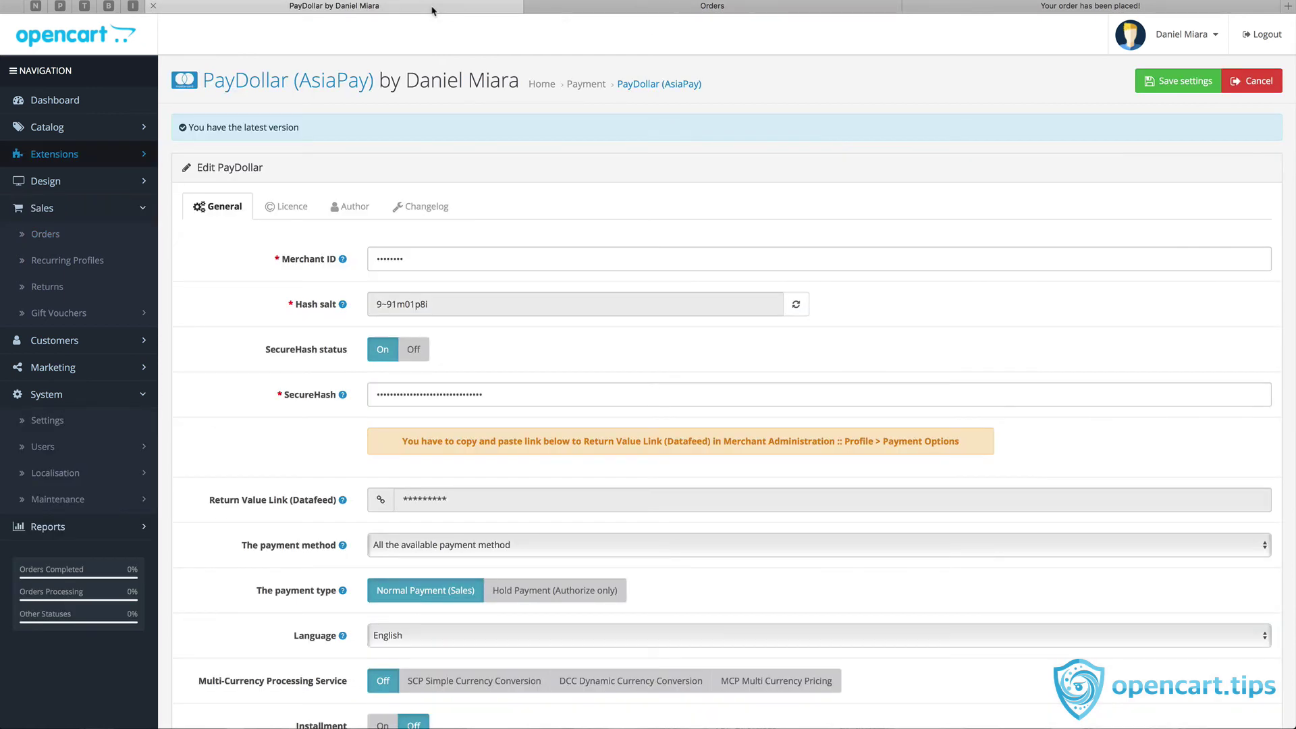